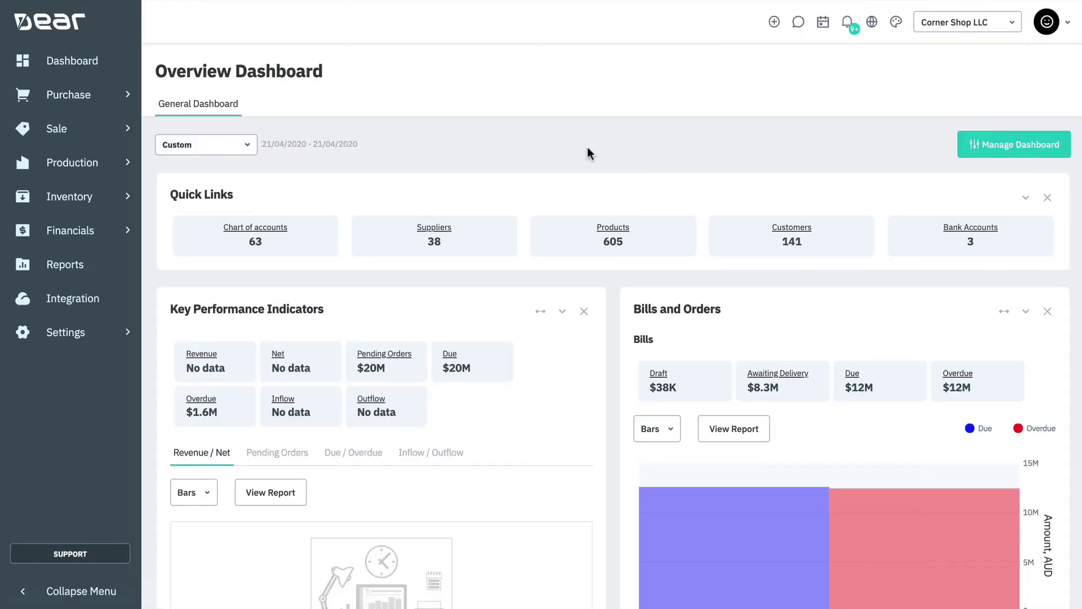
Go to Production Settings (BETA) and open Setup Calendar for the 2020 Factory Calendar
mouse_move(121, 166)
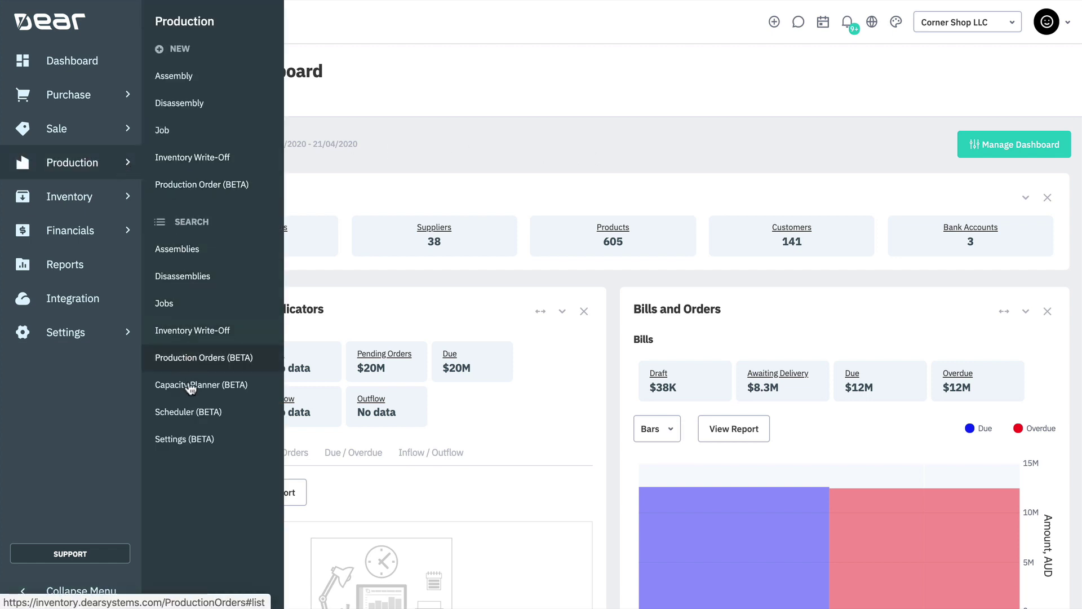
left_click(192, 440)
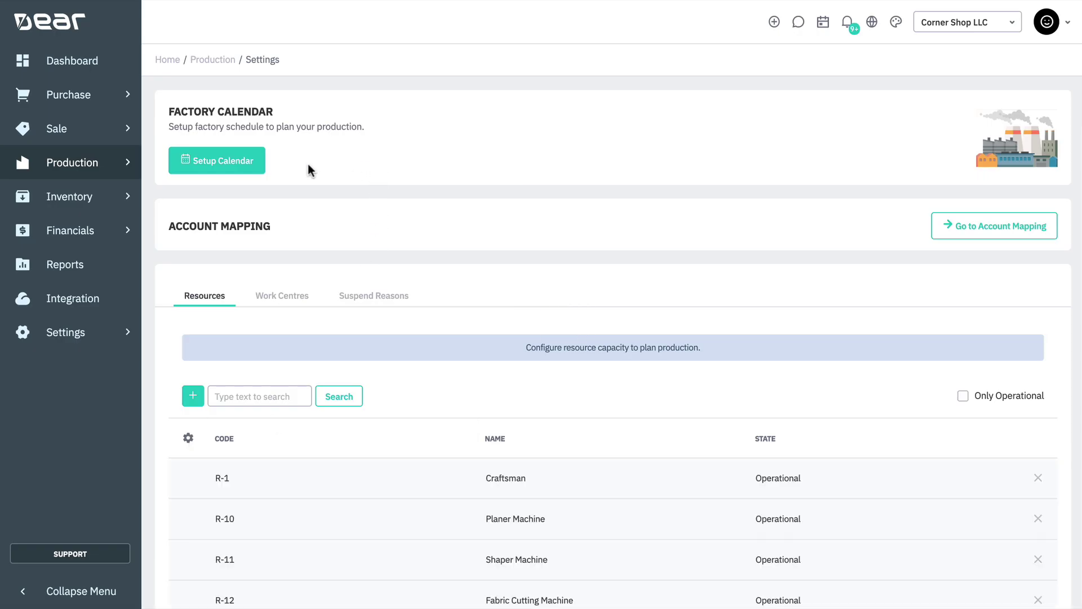
left_click(243, 168)
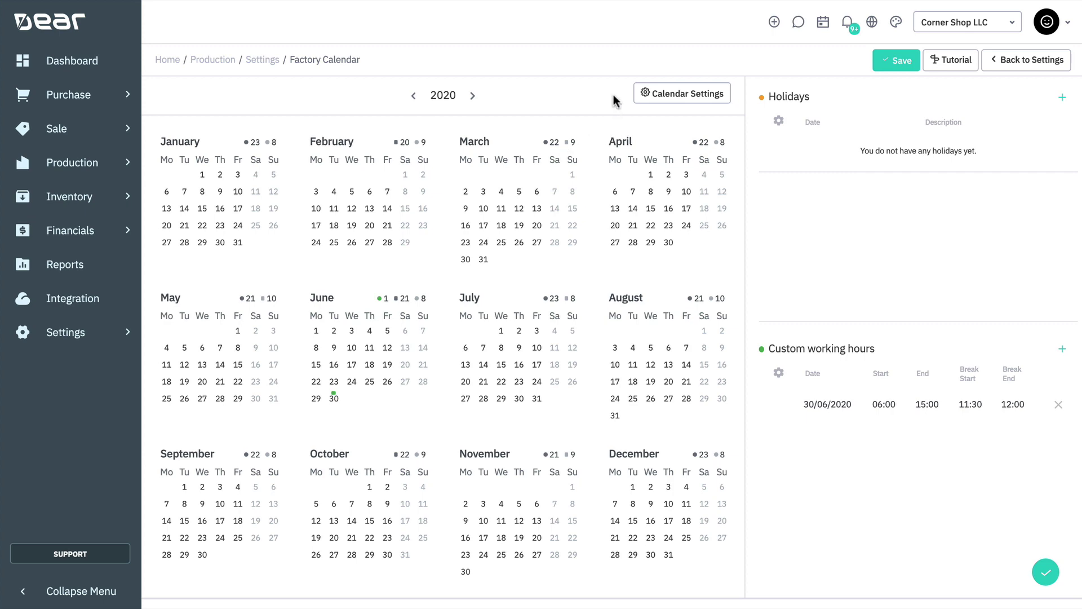
Keep Monday as the week start and Saturday and Sunday as weekend days
left_click(655, 97)
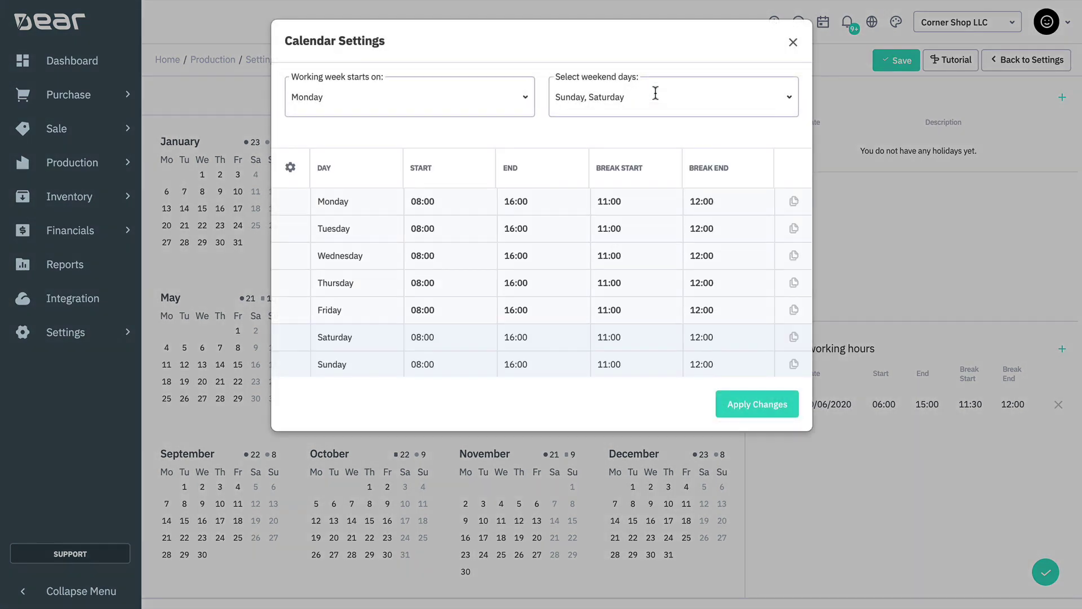
left_click(526, 101)
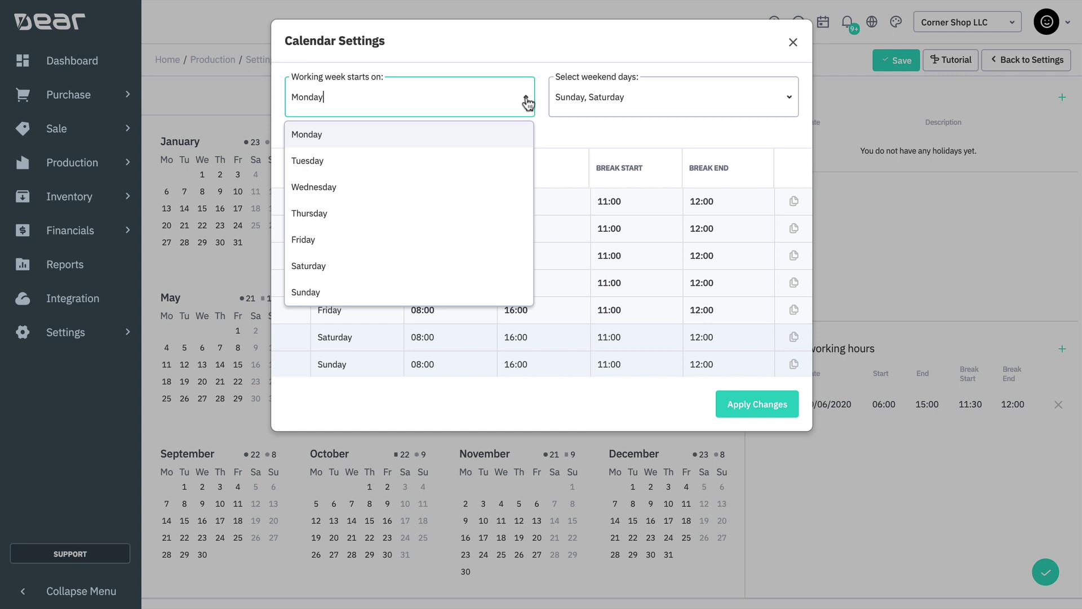
left_click(526, 100)
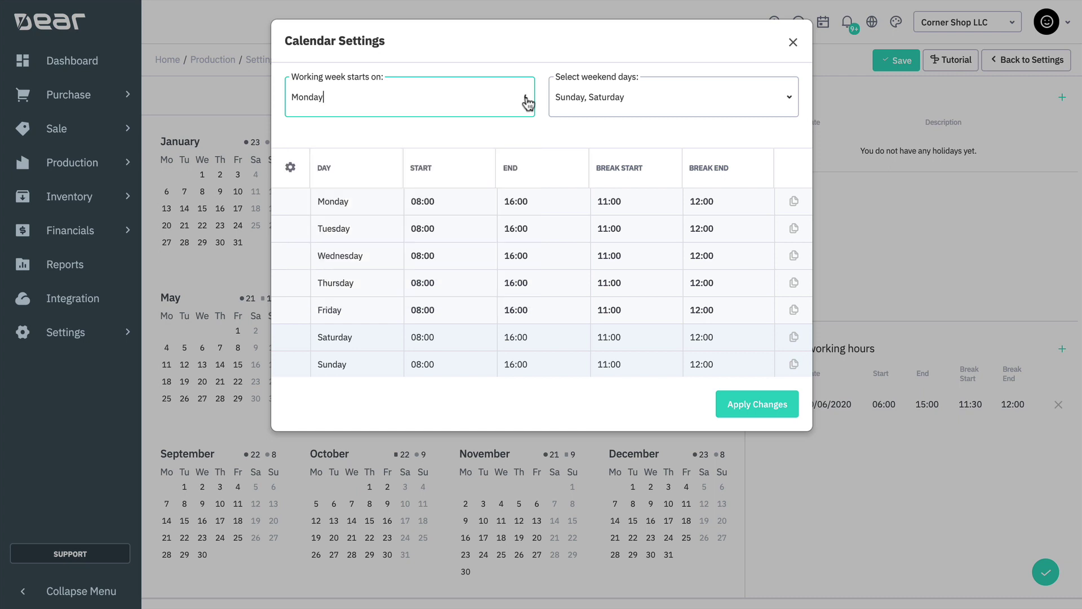
left_click(791, 103)
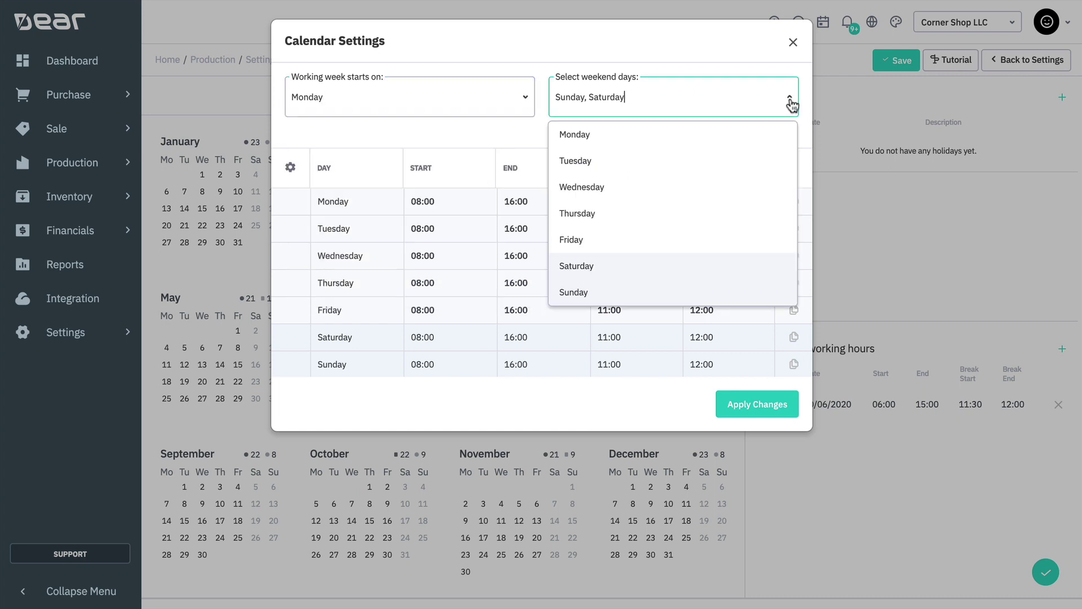
left_click(663, 269)
left_click(663, 268)
left_click(788, 101)
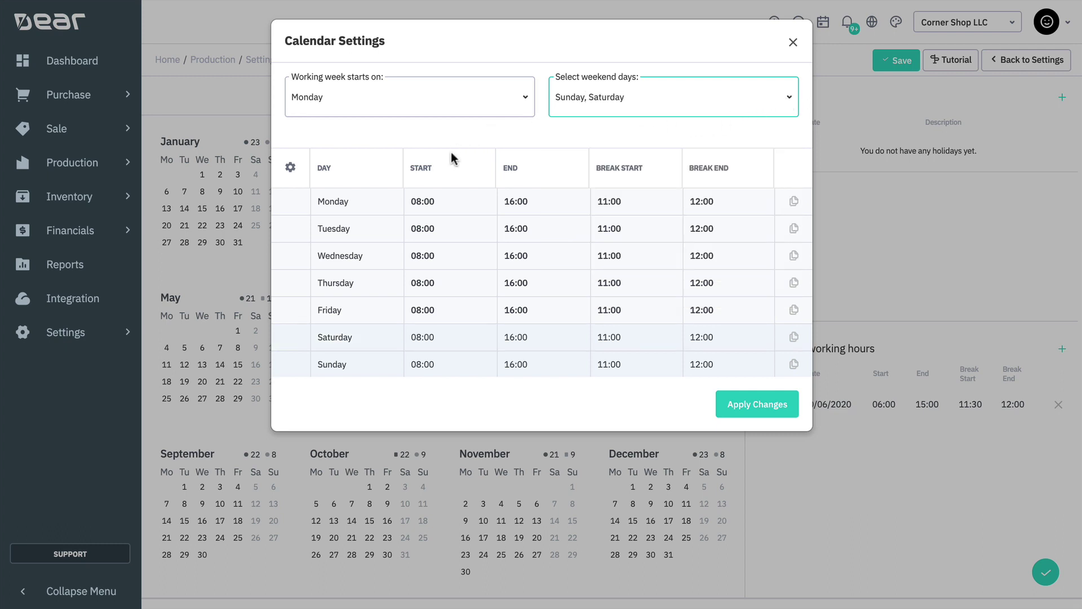
Set Monday's hours to 07:00–16:30, copy them to every day, and apply
left_click(431, 203)
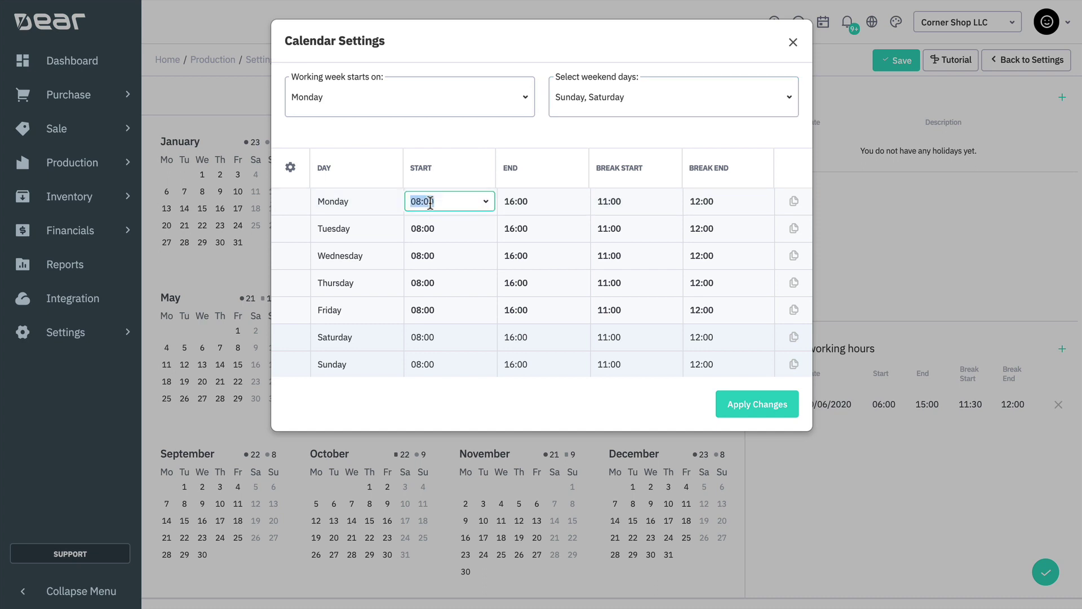
type("7")
left_click(487, 204)
left_click(471, 236)
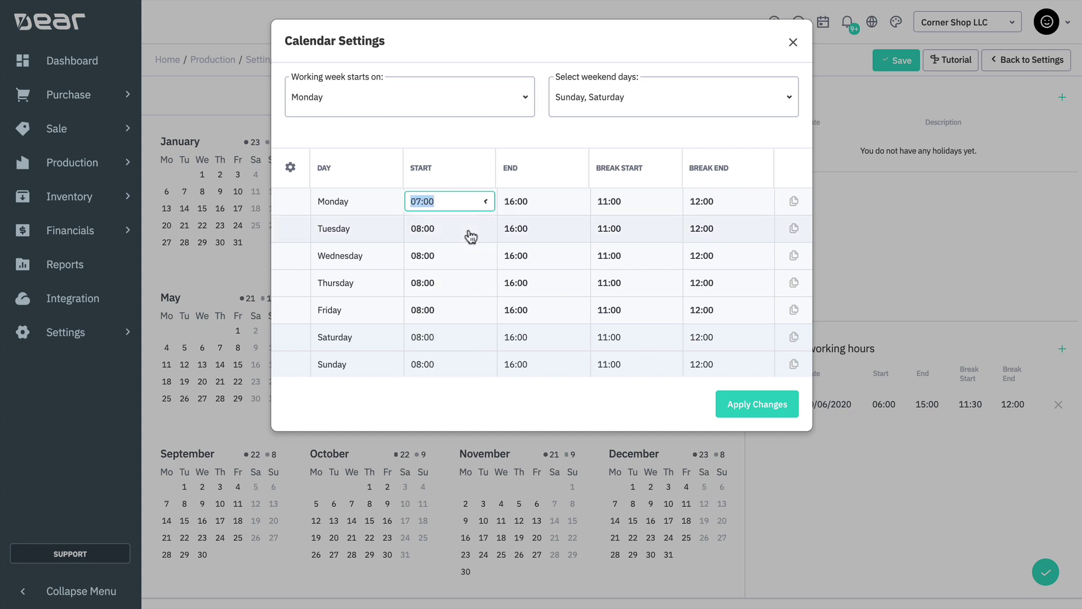
left_click(514, 204)
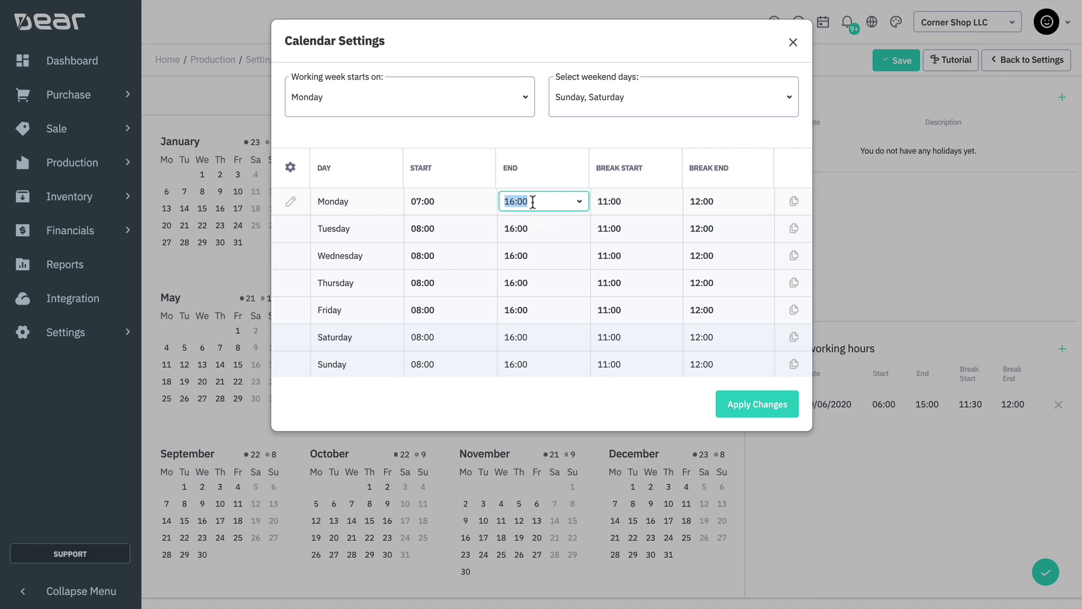
type("16")
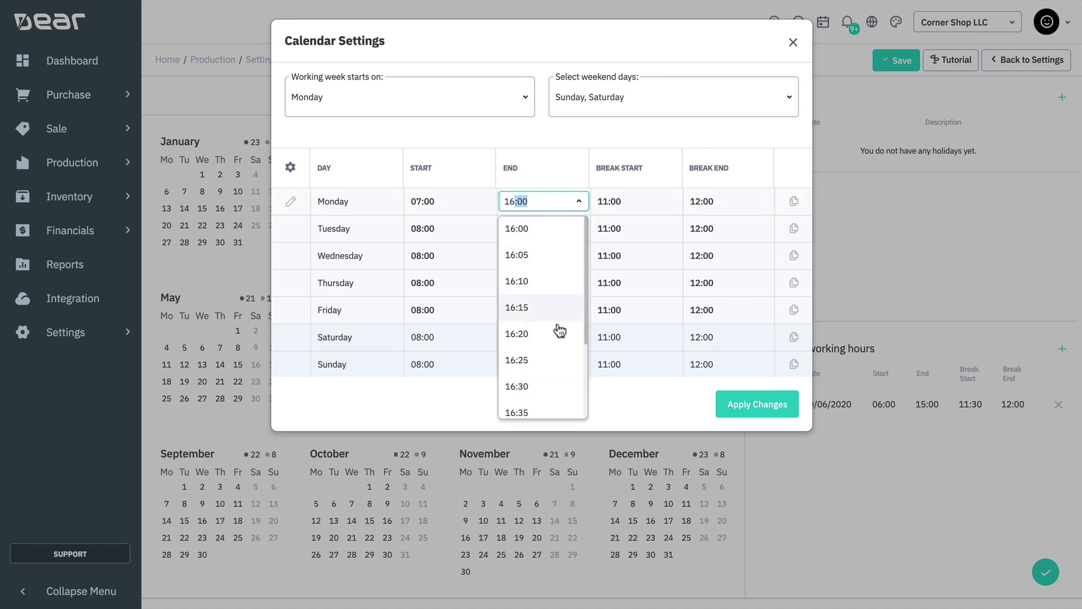
left_click(551, 387)
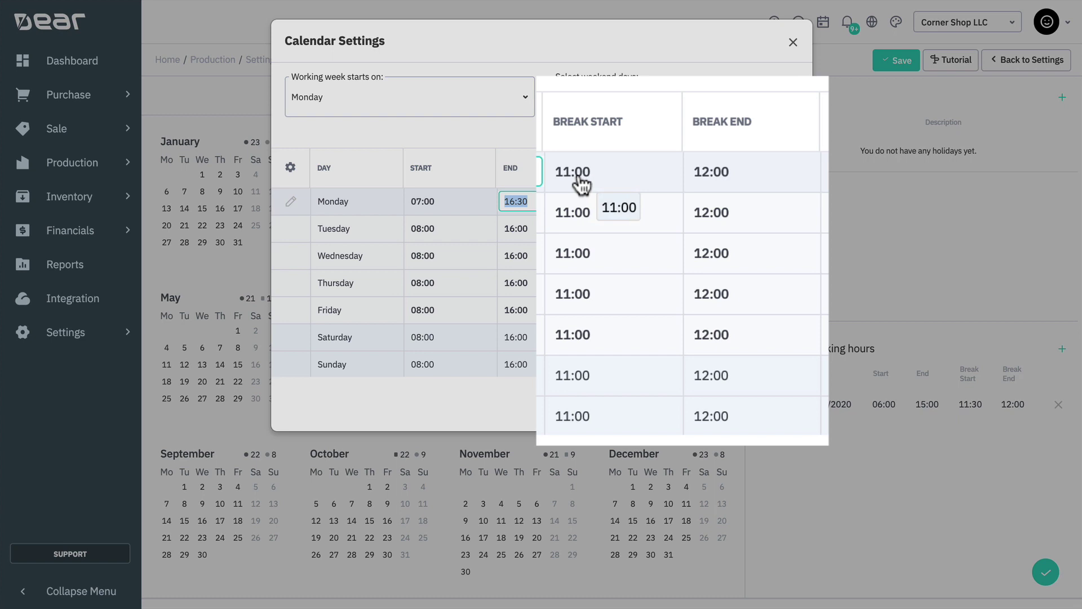
left_click(581, 181)
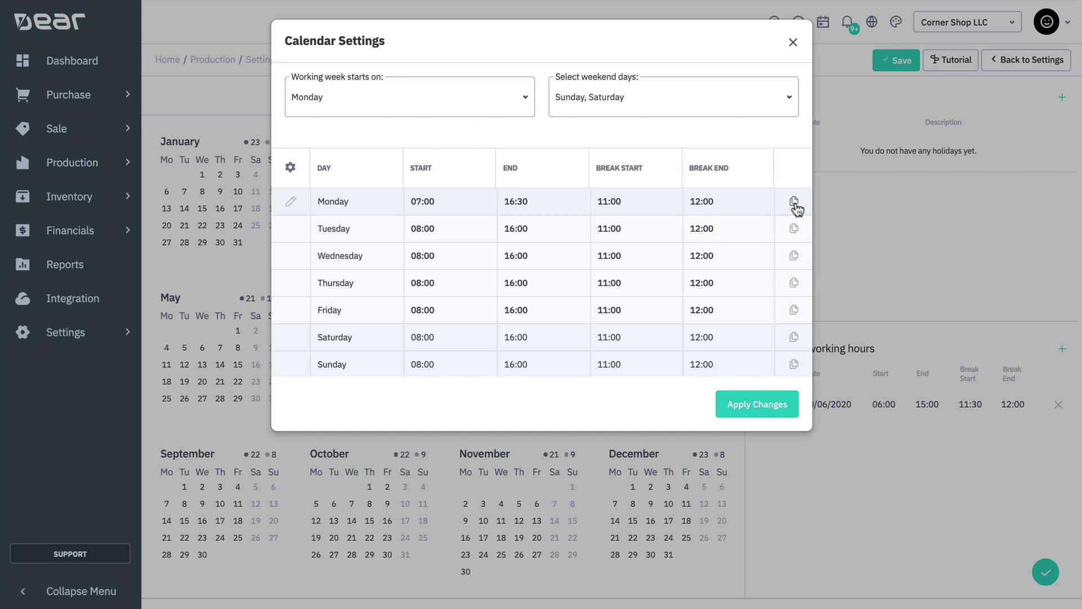
left_click(795, 202)
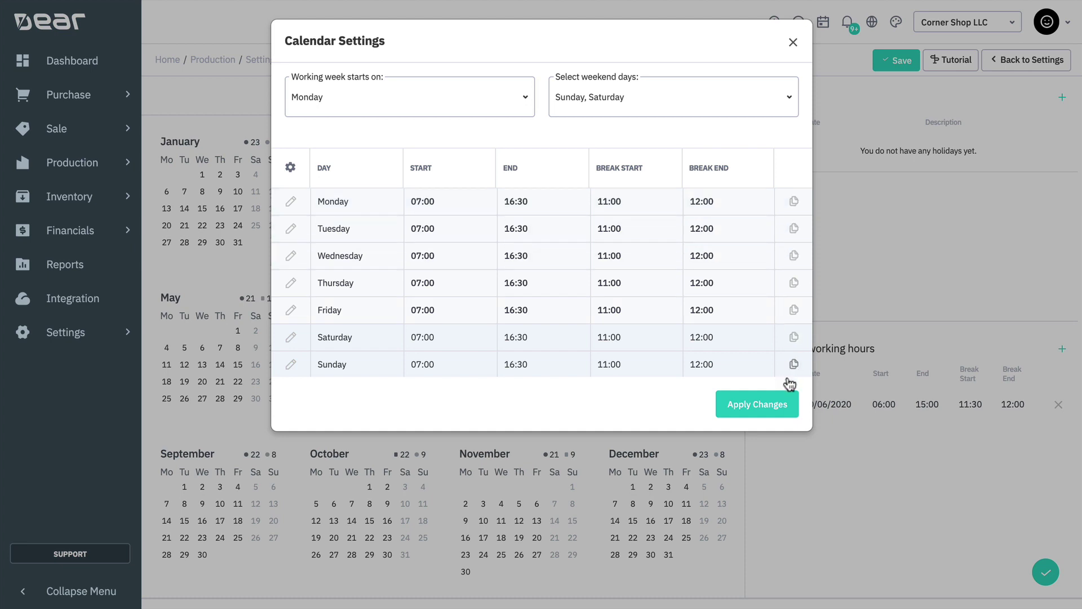
left_click(782, 416)
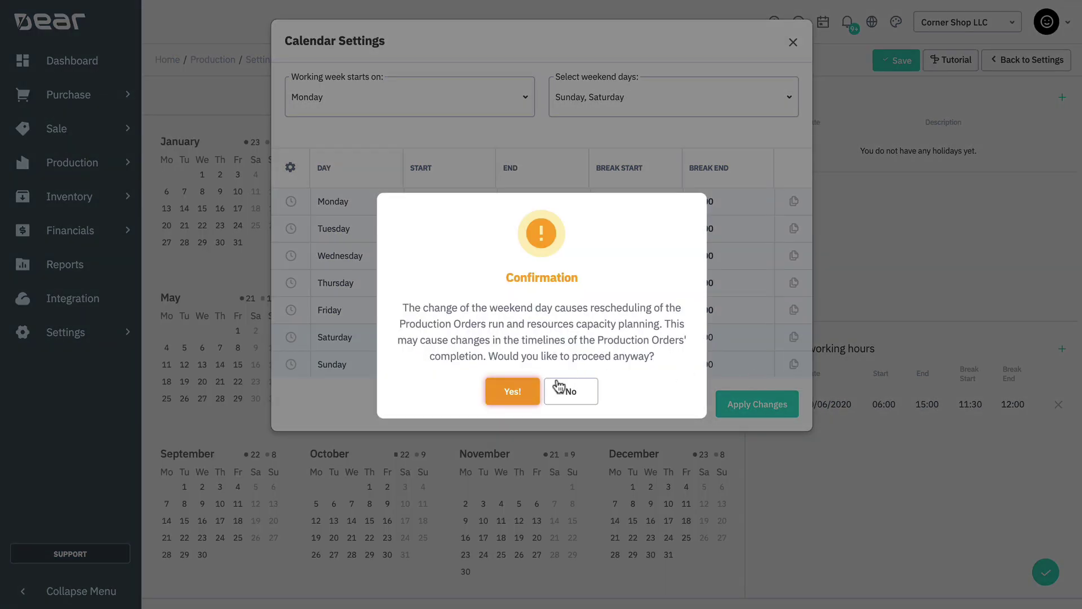
Accept the rescheduling warning and mark 25 December as the holiday 'Christmas Day'
left_click(523, 394)
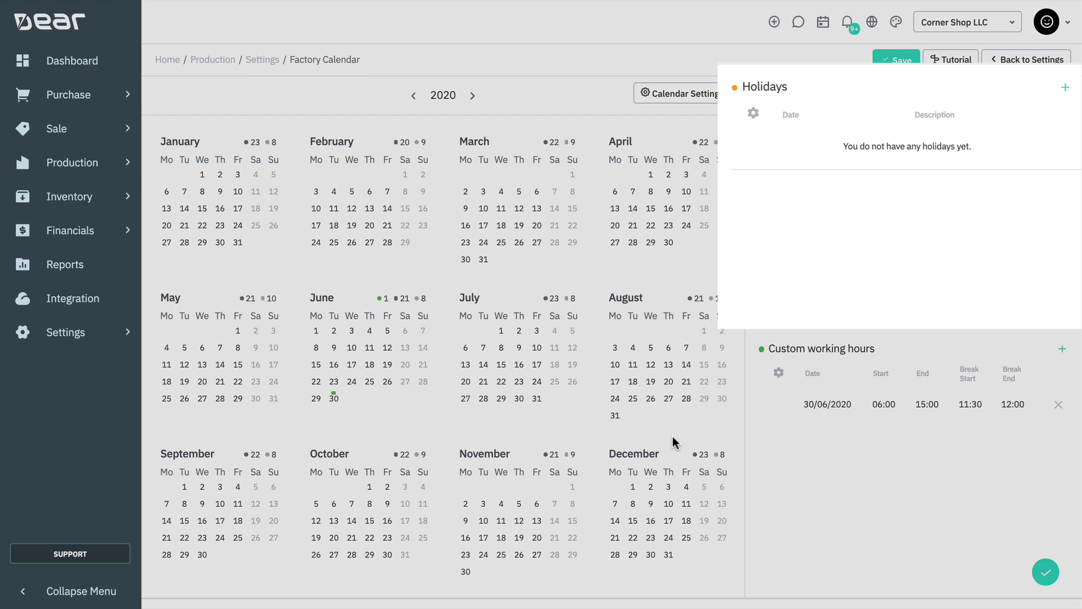
left_click(687, 539)
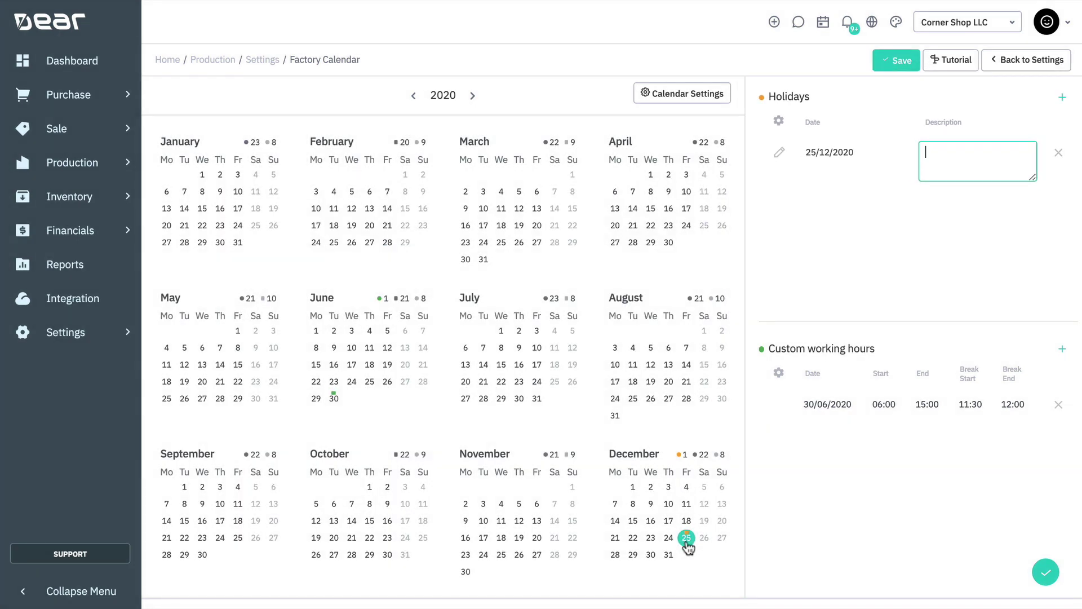
type("Christmas Day")
left_click(823, 228)
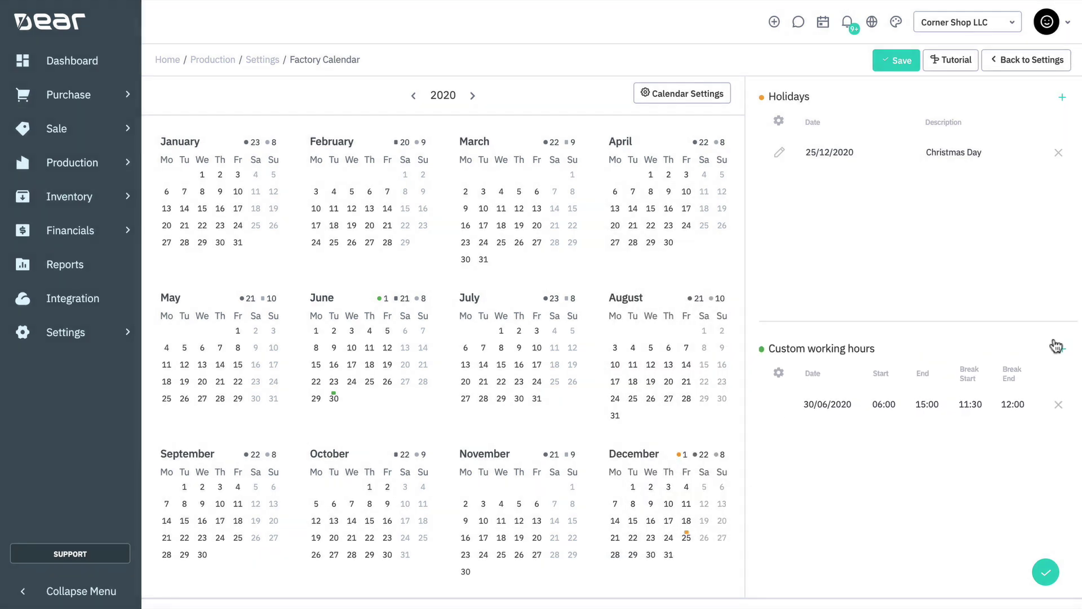
left_click(1057, 347)
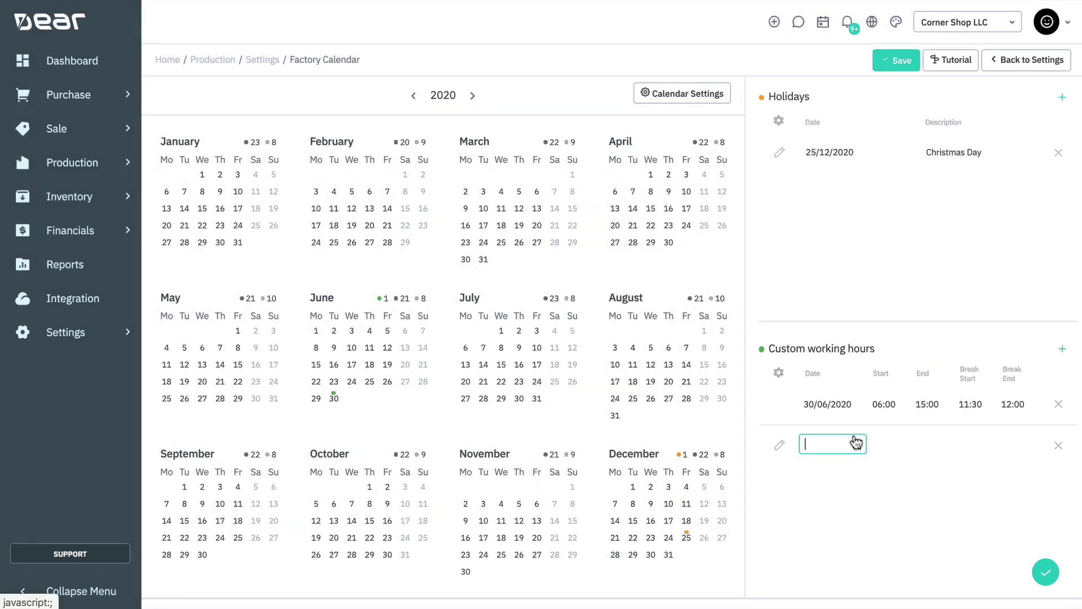
left_click(857, 444)
left_click(941, 241)
left_click(941, 241)
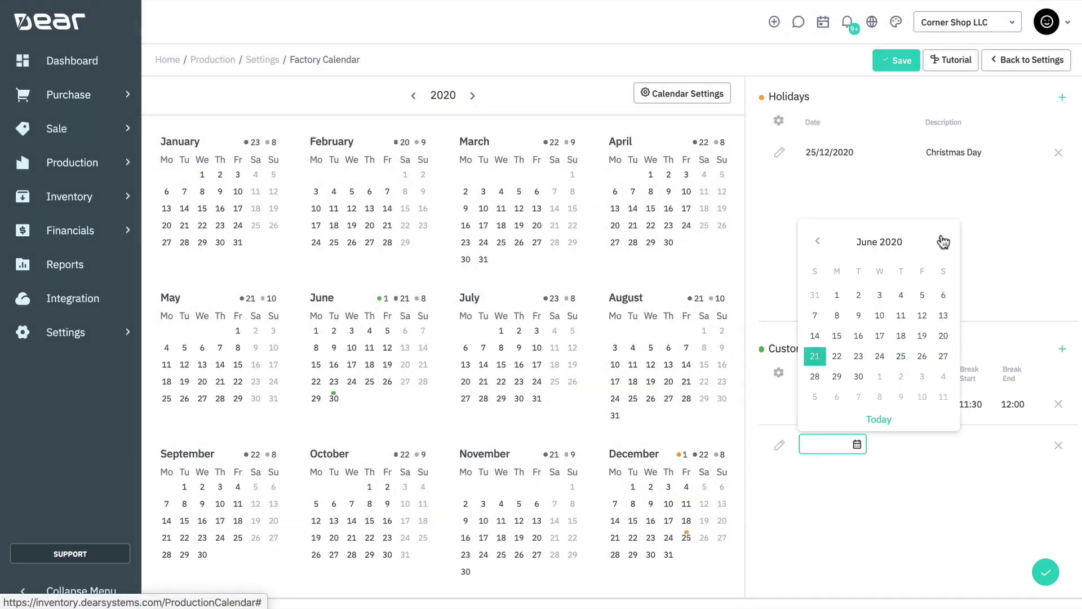
left_click(941, 240)
left_click(879, 295)
left_click(896, 444)
scroll(895, 338, "down", 5)
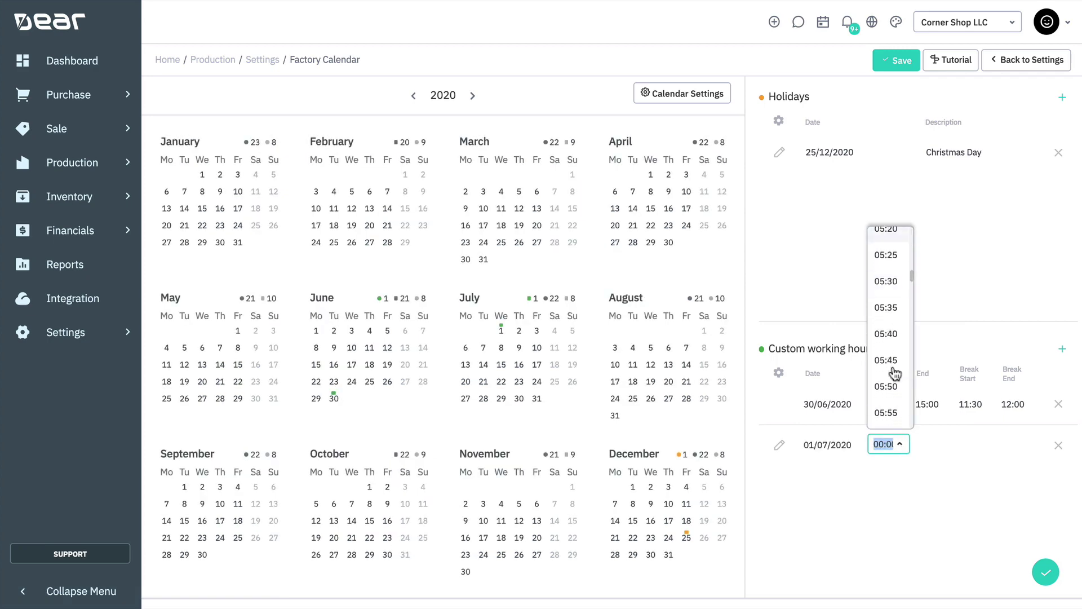
left_click(893, 314)
left_click(936, 444)
scroll(929, 360, "down", 15)
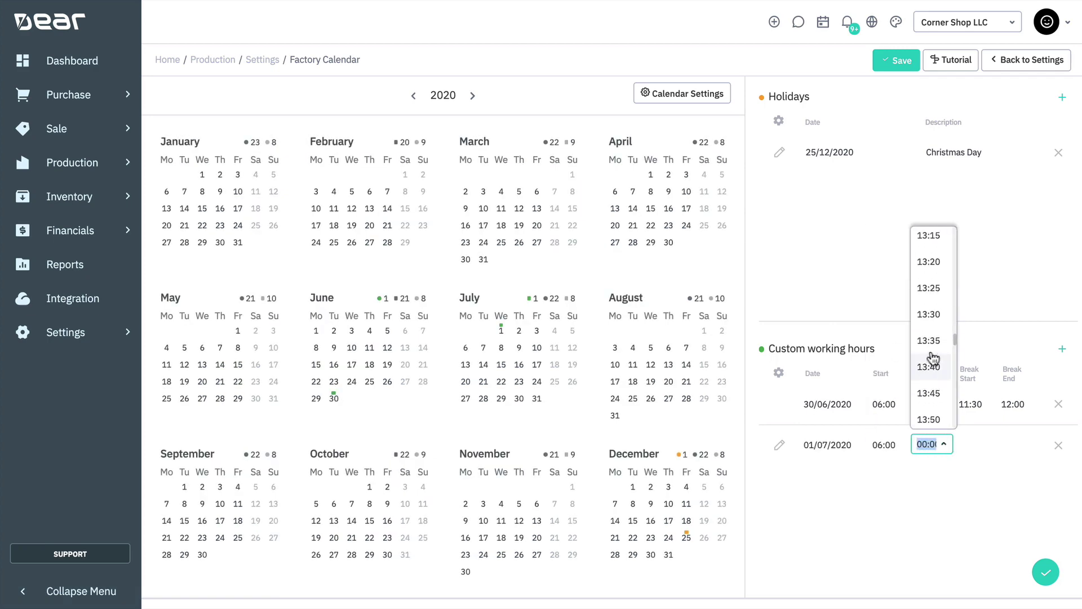
left_click(929, 358)
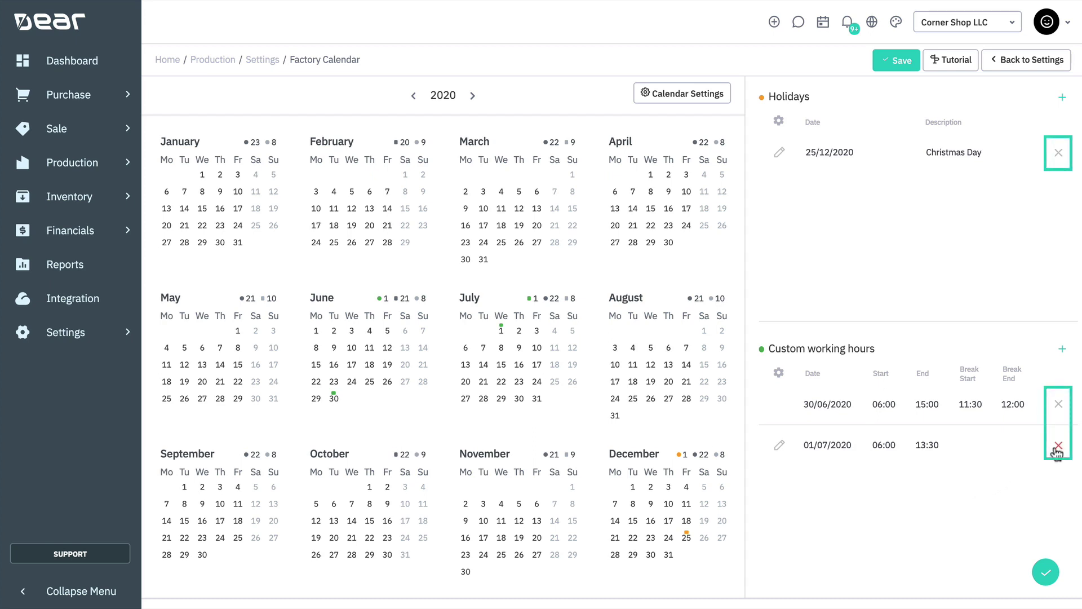
left_click(840, 450)
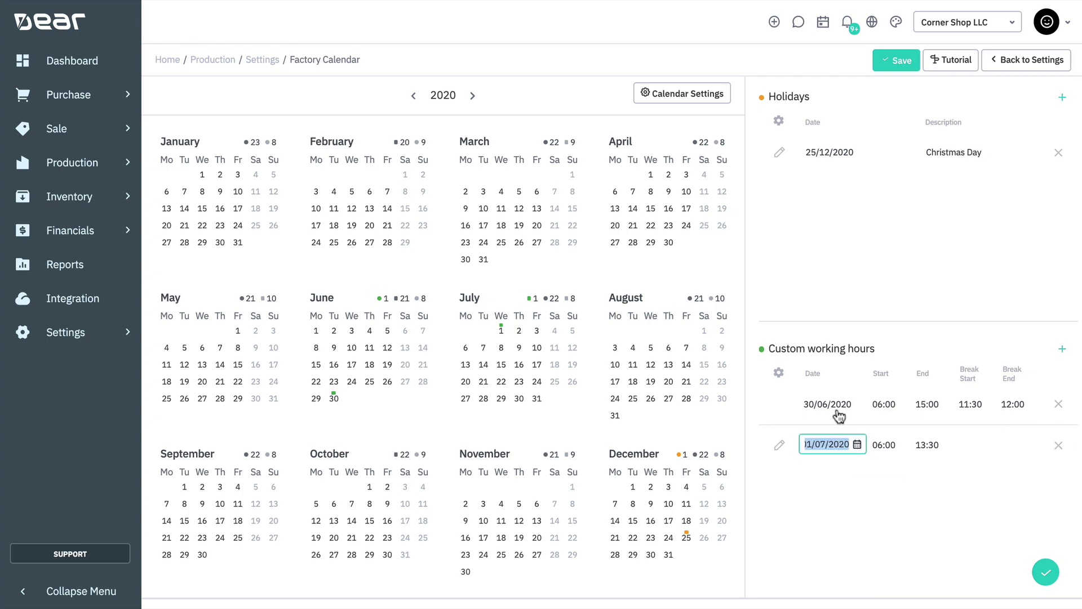
left_click(839, 406)
left_click(1058, 446)
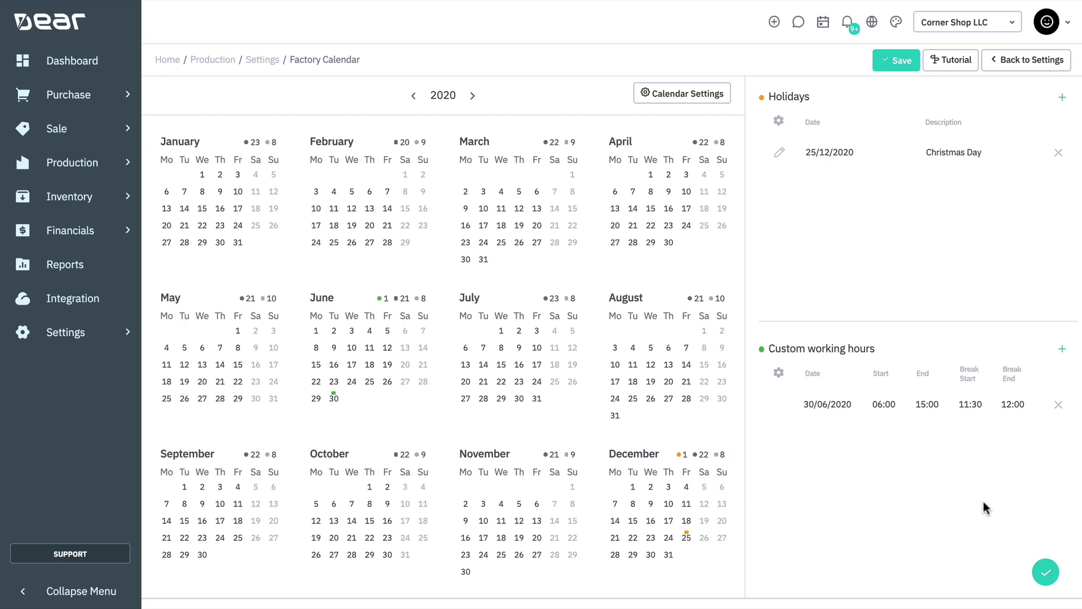
Save the Factory Calendar changes, confirming past the timeline warning
left_click(1035, 580)
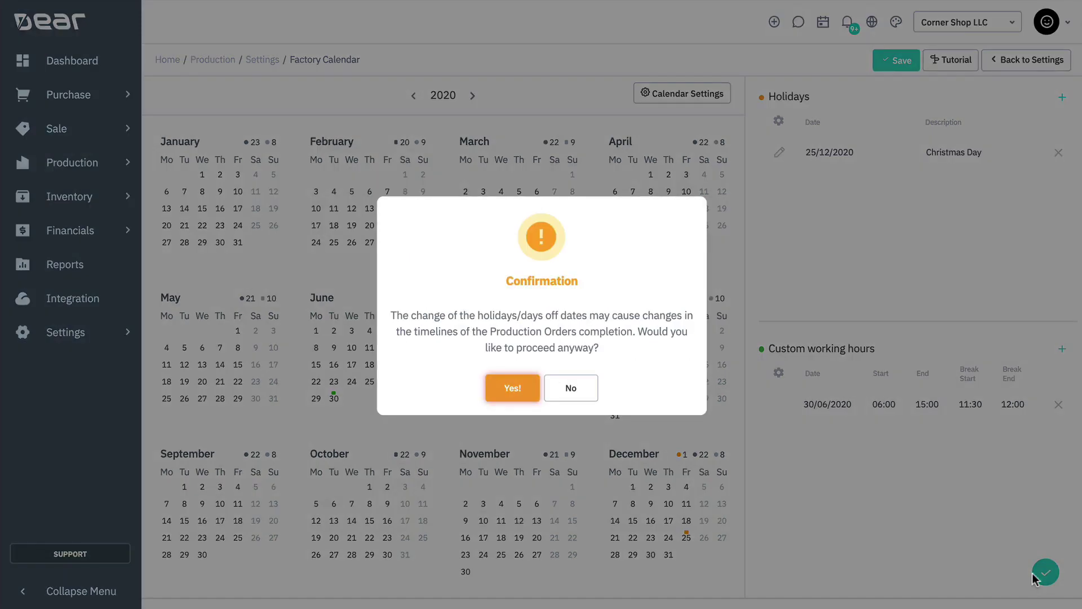
left_click(500, 389)
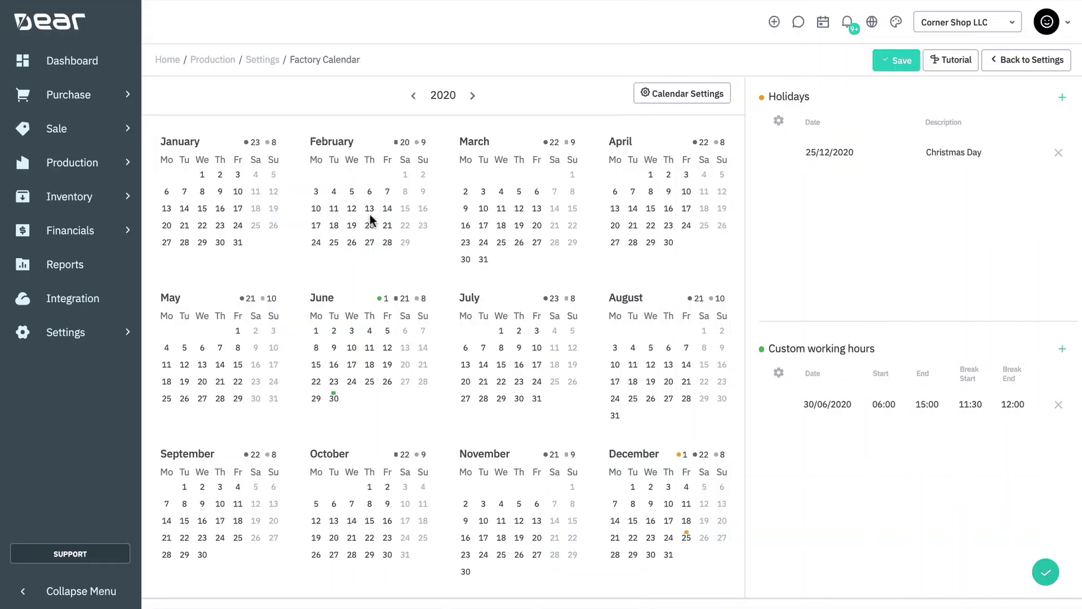
In Reference Books > Locations, tick Shop Floor for Production Facility (Shopfloor)
left_click(91, 337)
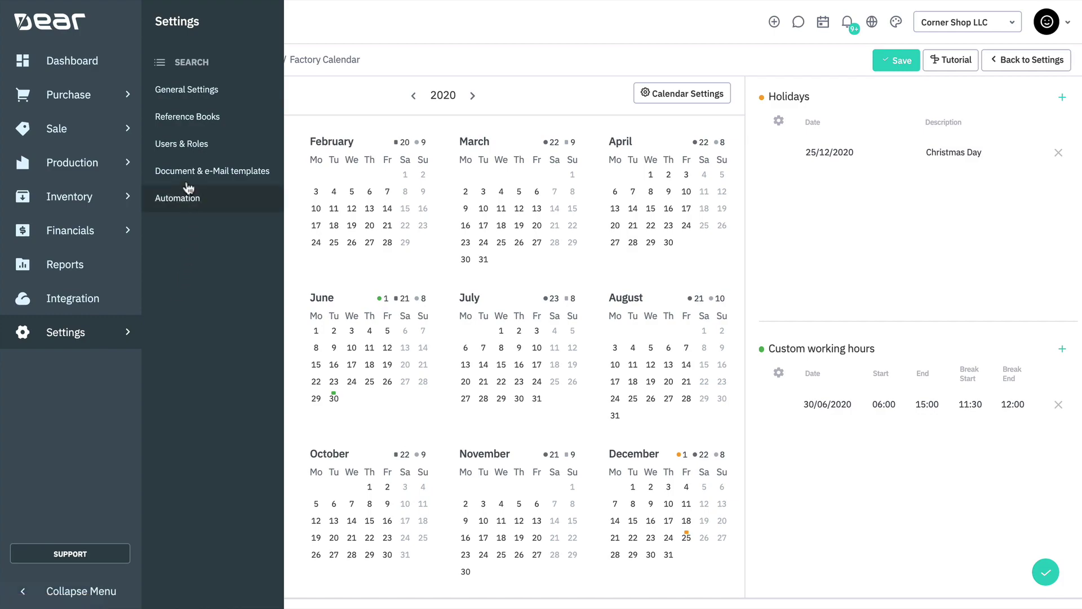
left_click(188, 129)
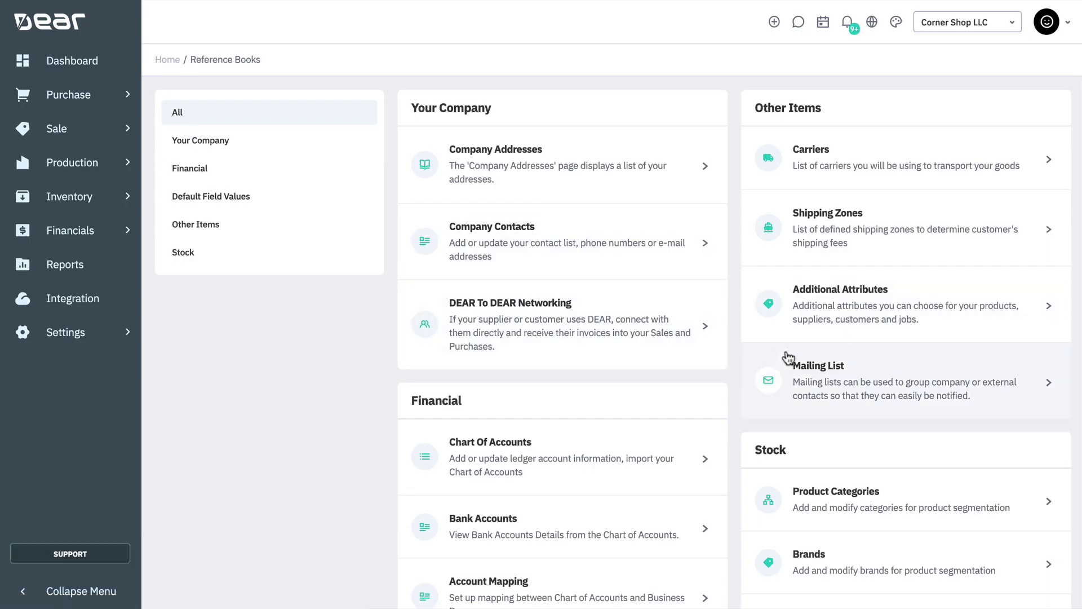
scroll(788, 367, "down", 4)
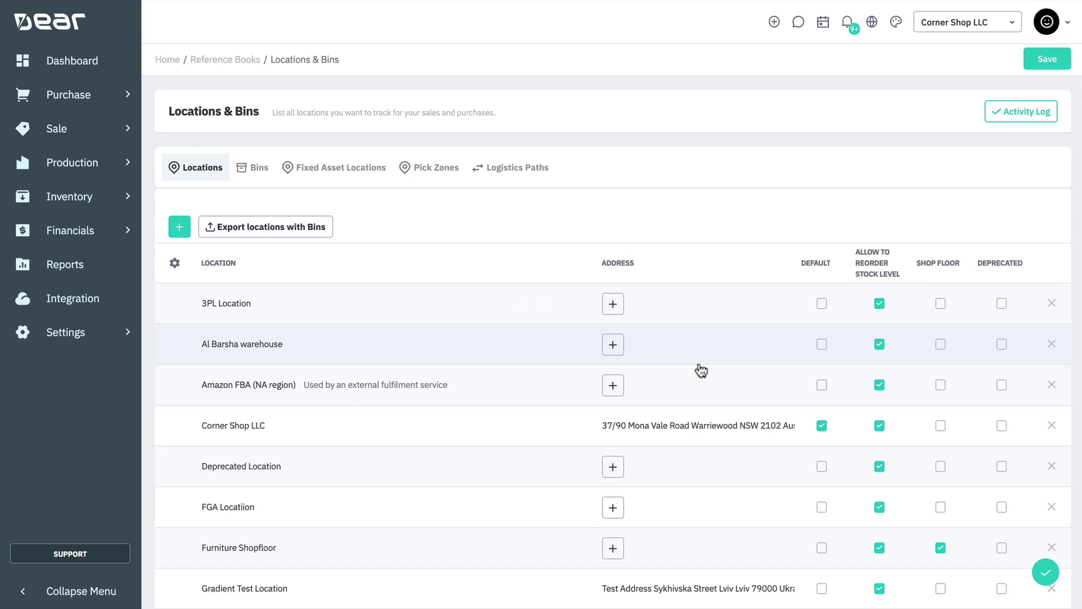
scroll(702, 370, "down", 3)
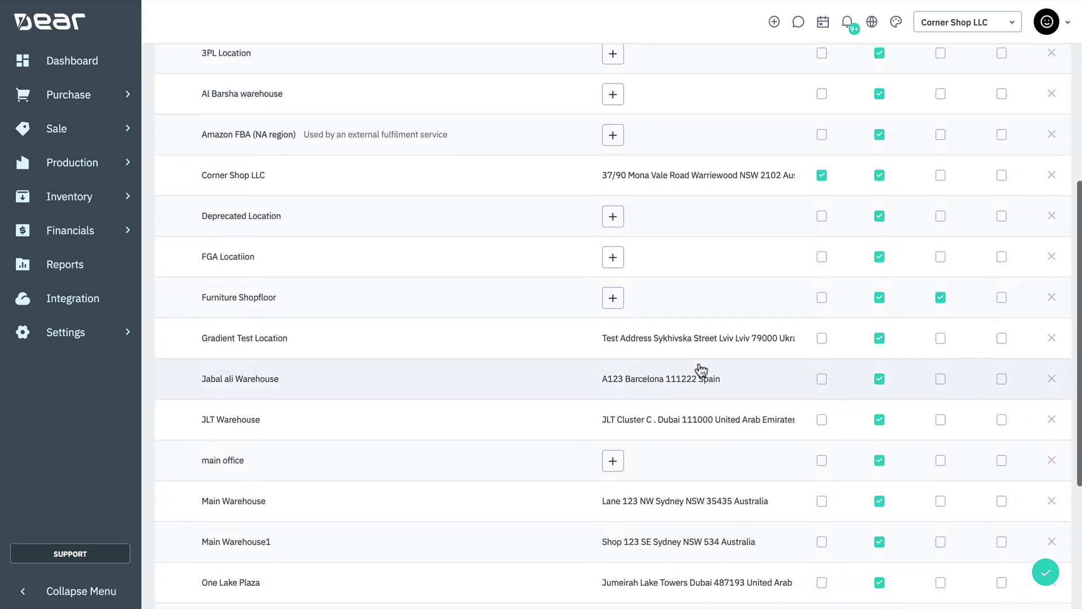
scroll(702, 370, "down", 4)
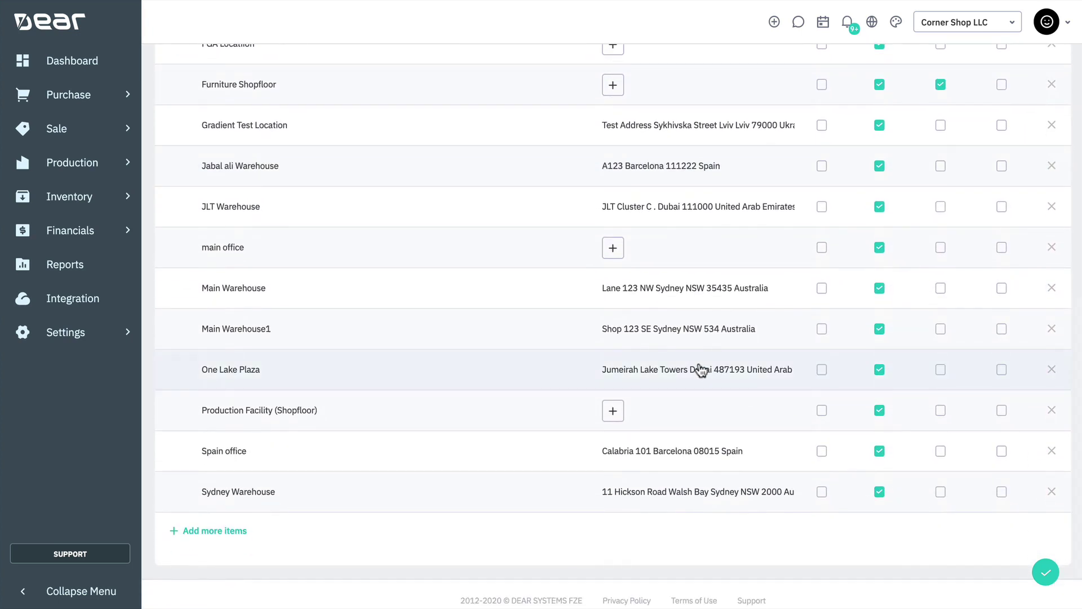
left_click(940, 411)
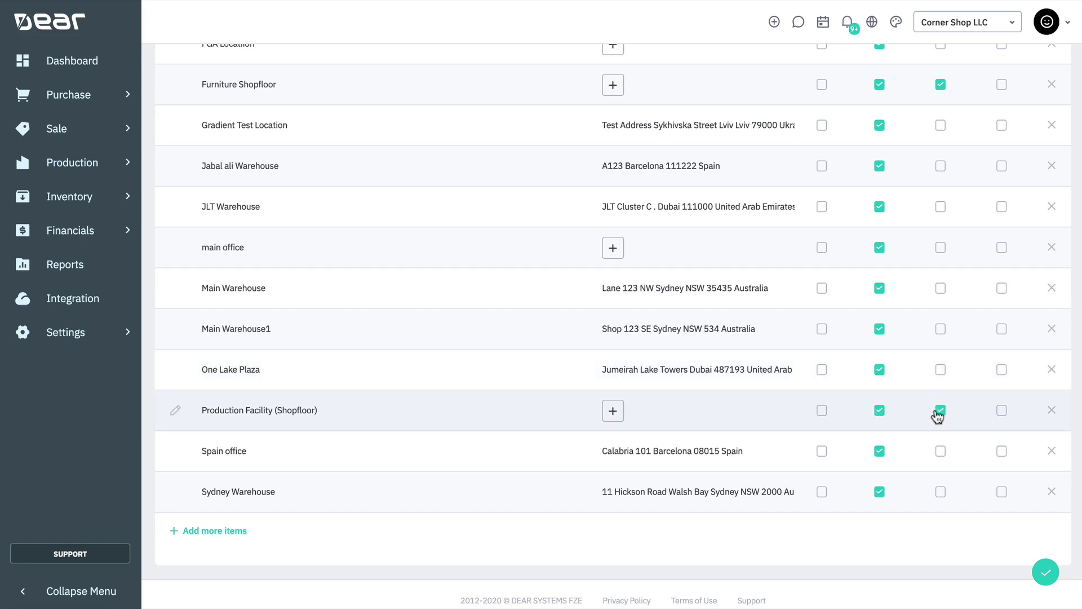
scroll(938, 416, "up", 6)
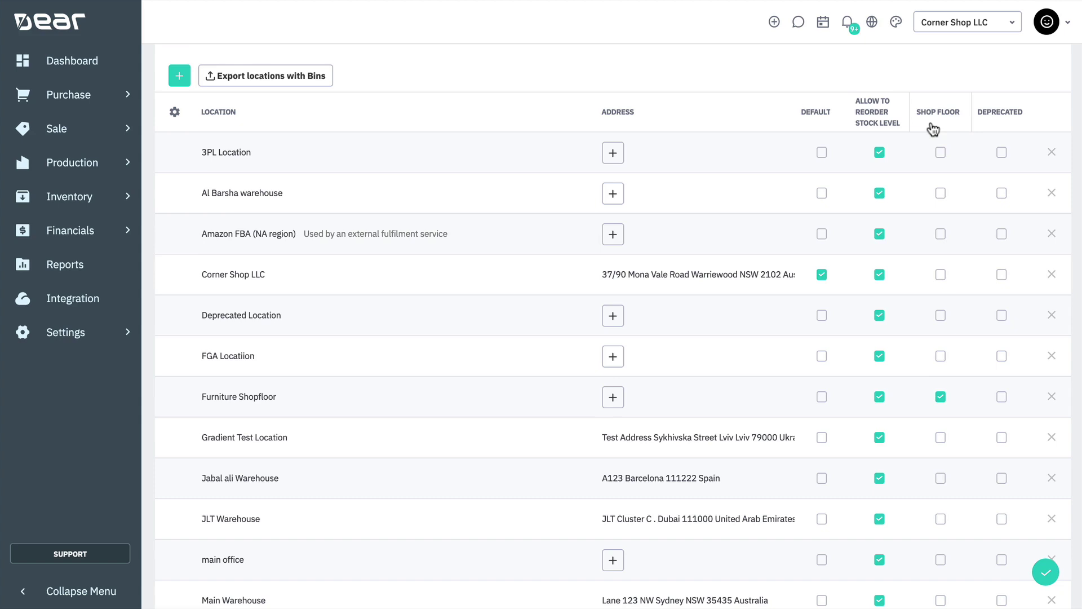
scroll(840, 99, "up", 3)
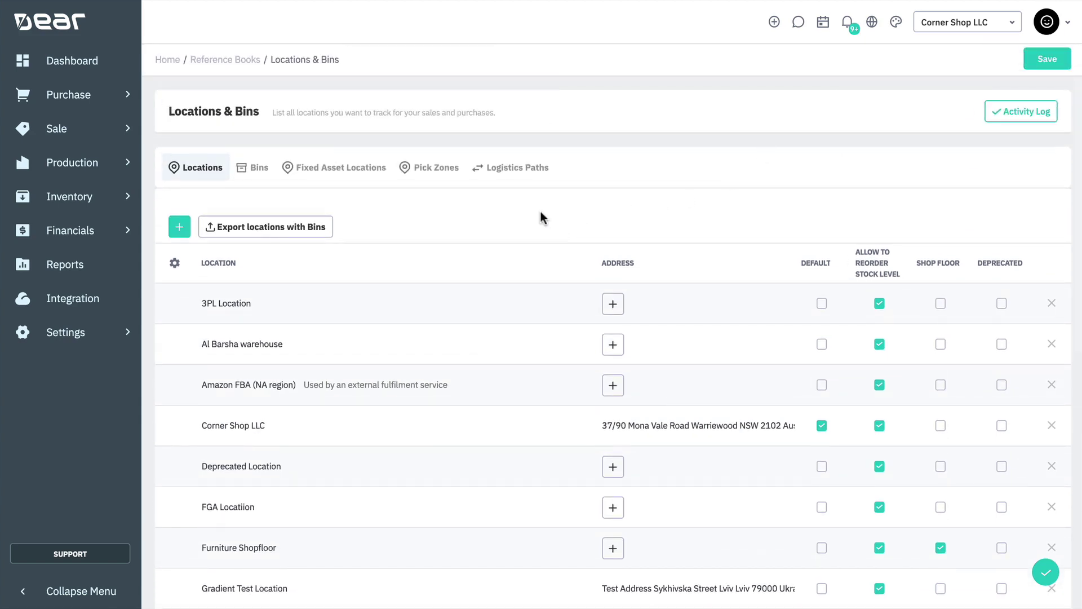
Start a new logistics path with Main Warehouse as its warehouse
left_click(528, 178)
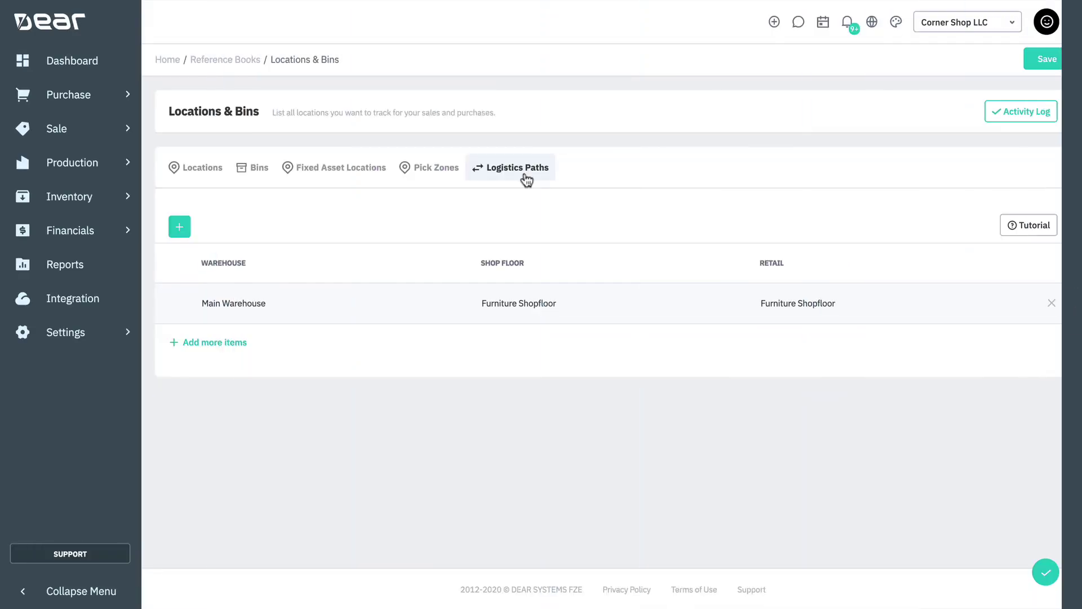
left_click(181, 226)
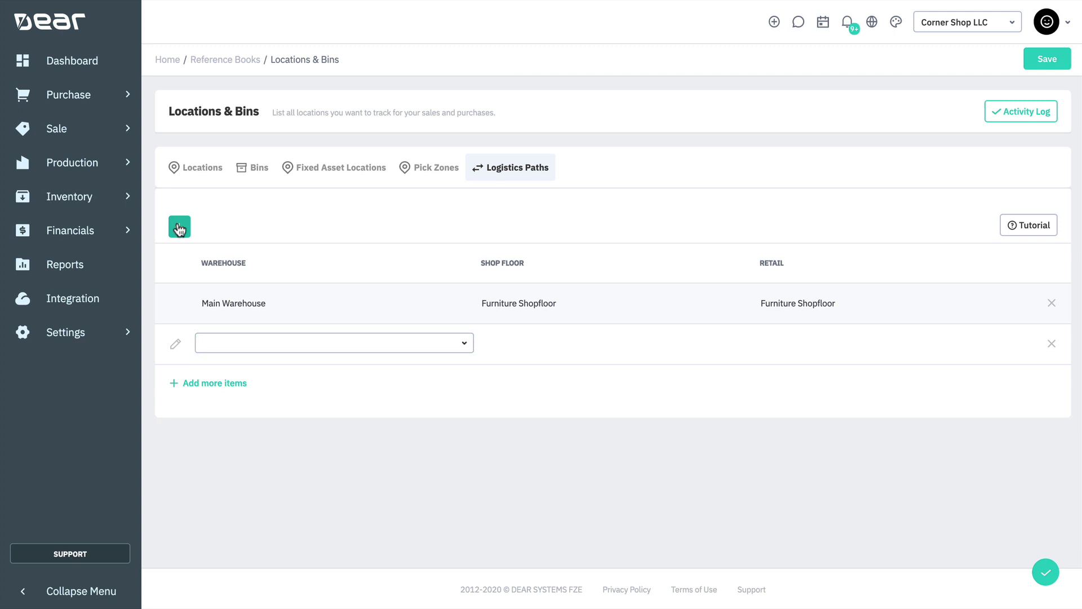
left_click(468, 345)
type("main office")
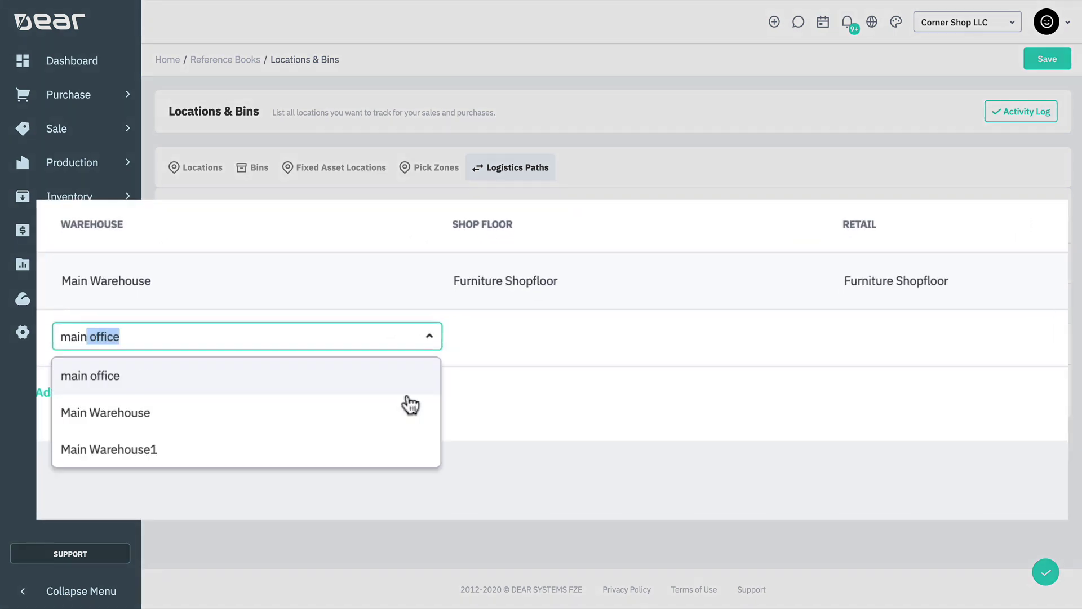
left_click(450, 395)
Set Production Facility (Shopfloor) as both the shop floor and retail location
left_click(563, 336)
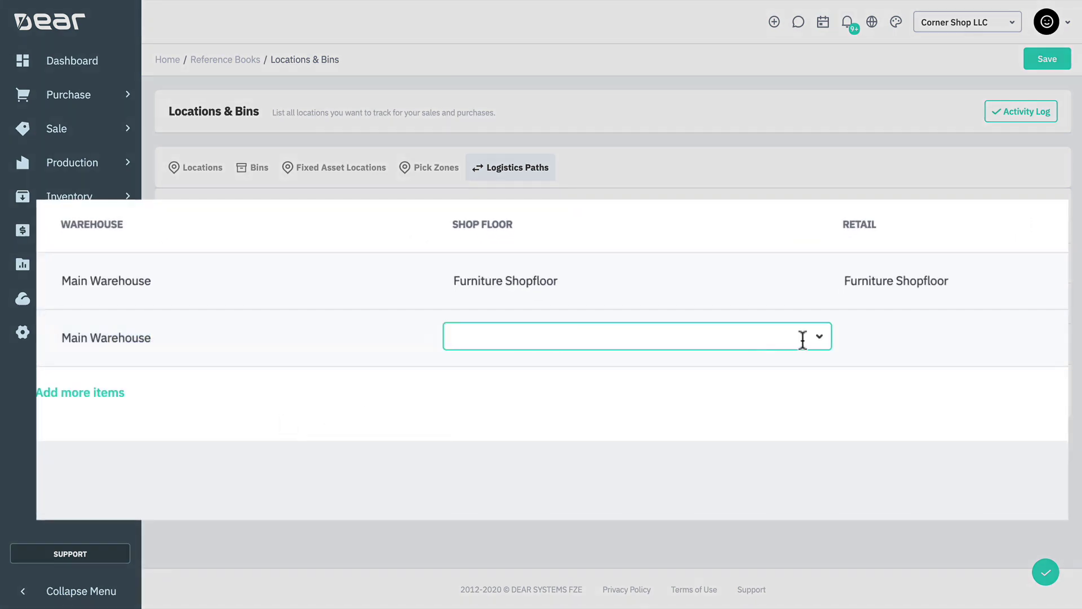
left_click(819, 338)
left_click(739, 407)
left_click(957, 336)
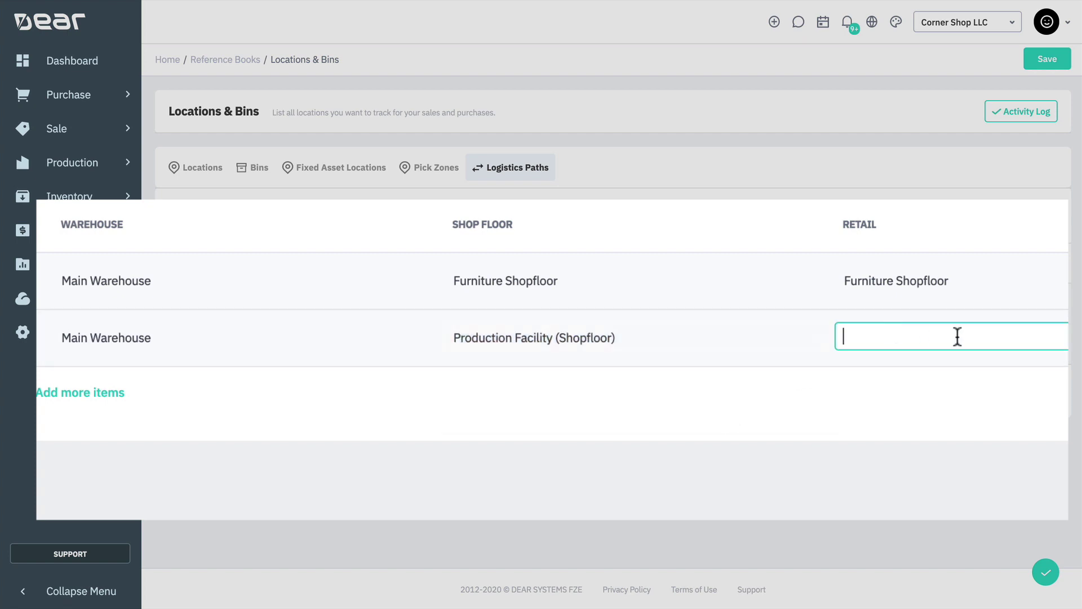
type("prod")
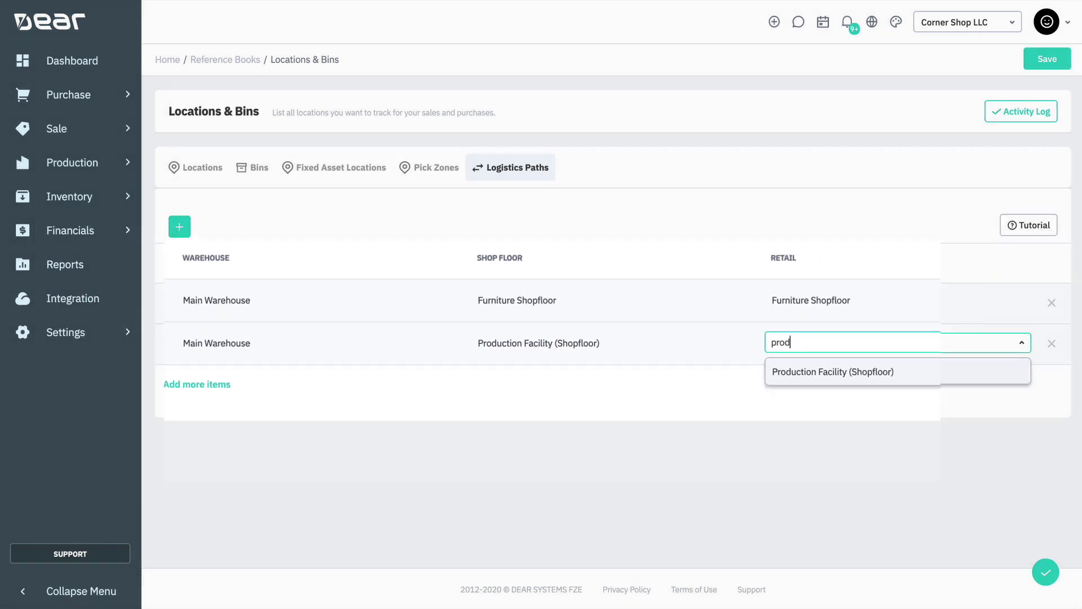
left_click(875, 375)
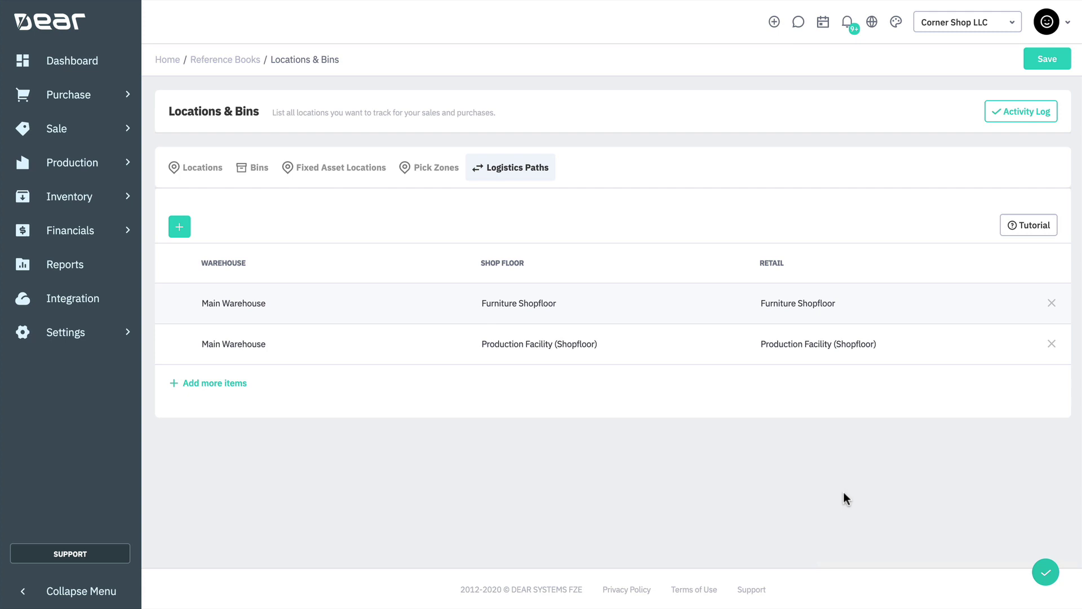
Open the Work Centres list in the Production settings
left_click(104, 175)
left_click(165, 436)
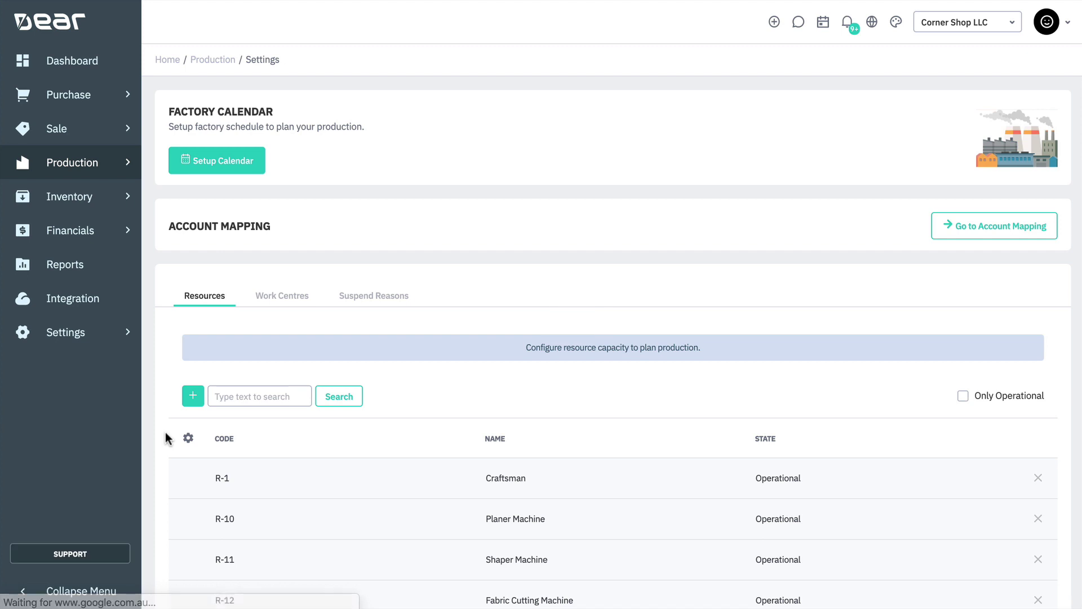
left_click(275, 300)
scroll(603, 391, "down", 4)
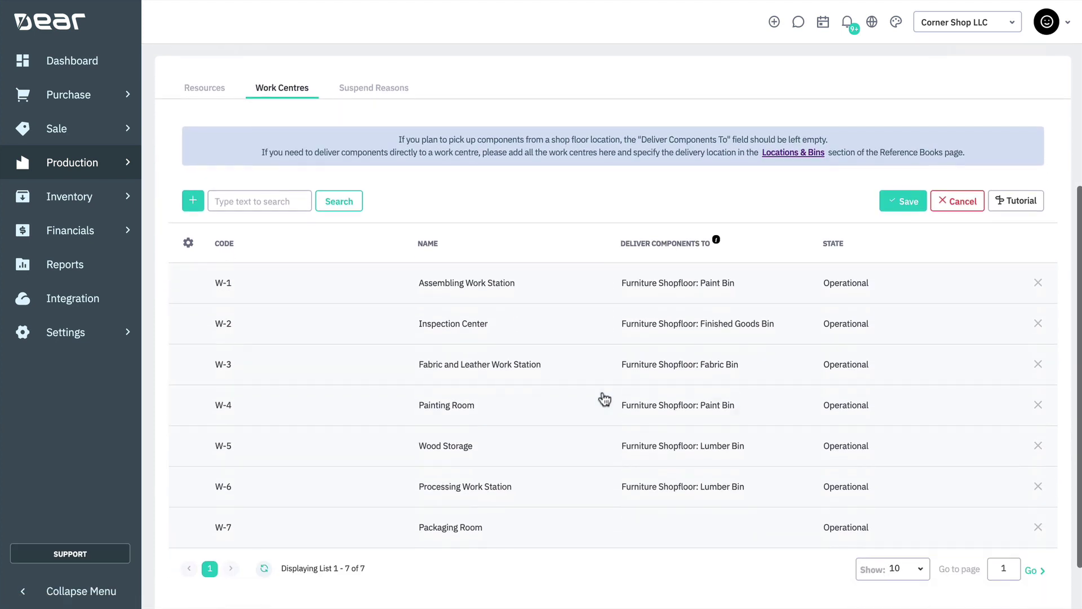
scroll(603, 399, "down", 1)
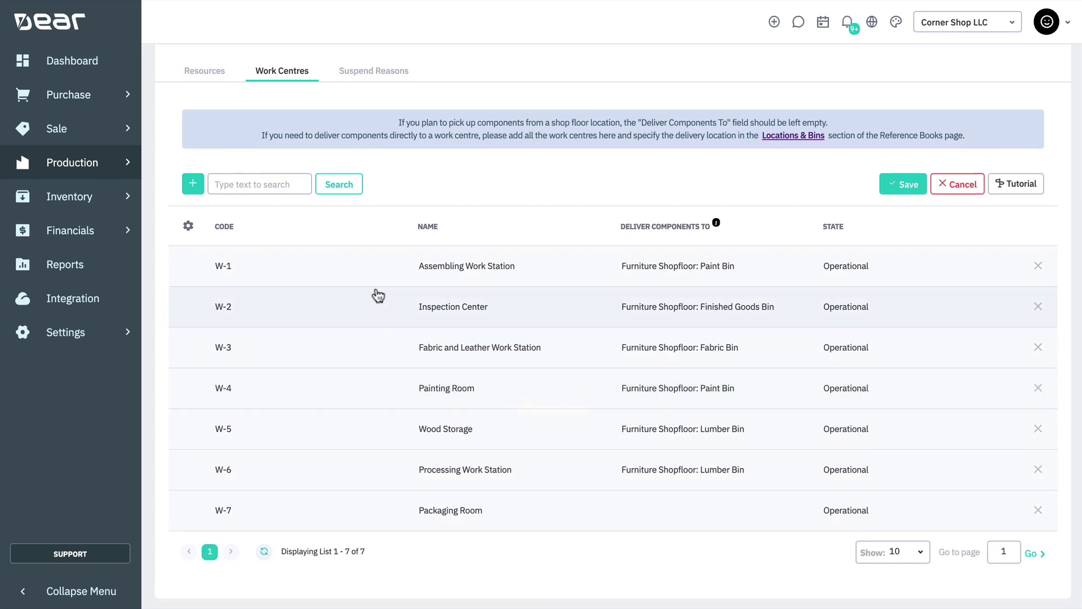
Add work centre W-8 'Processing Station' with state Operational and save it
left_click(192, 189)
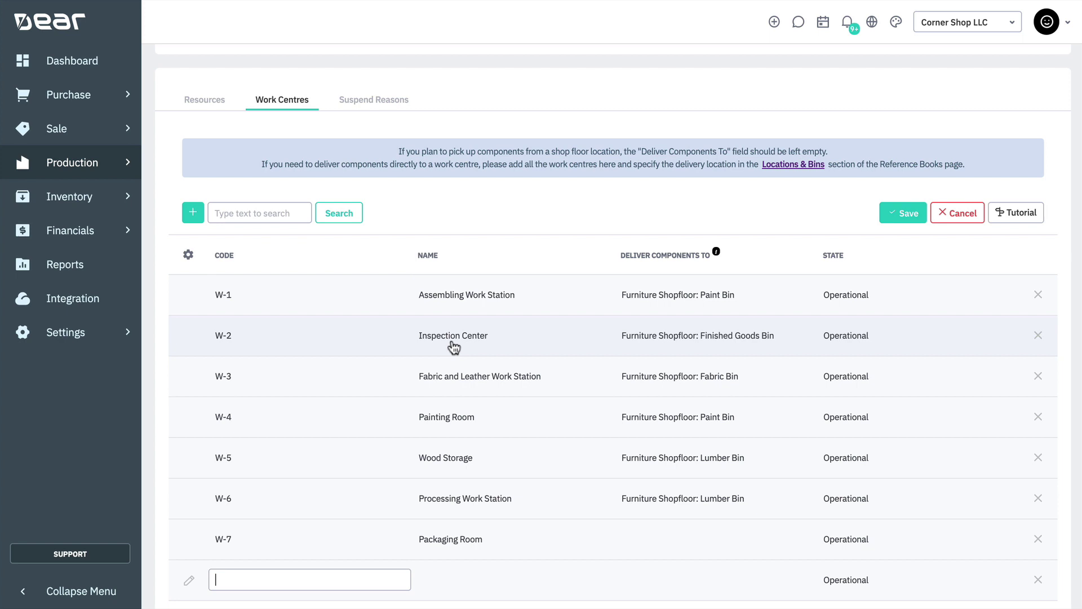
type("W-8")
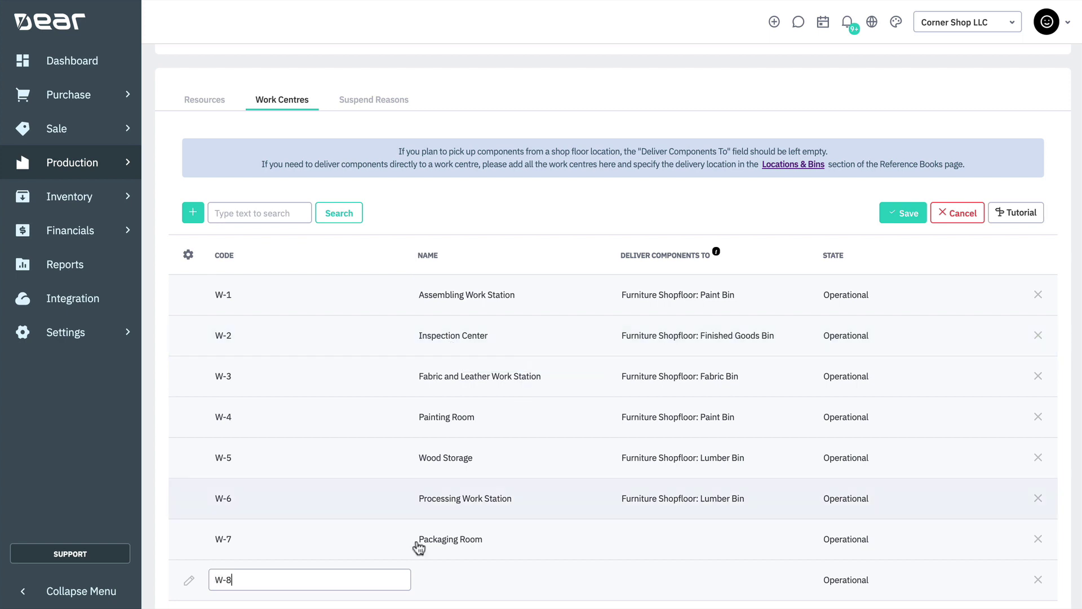
left_click(481, 588)
type("Processing Station")
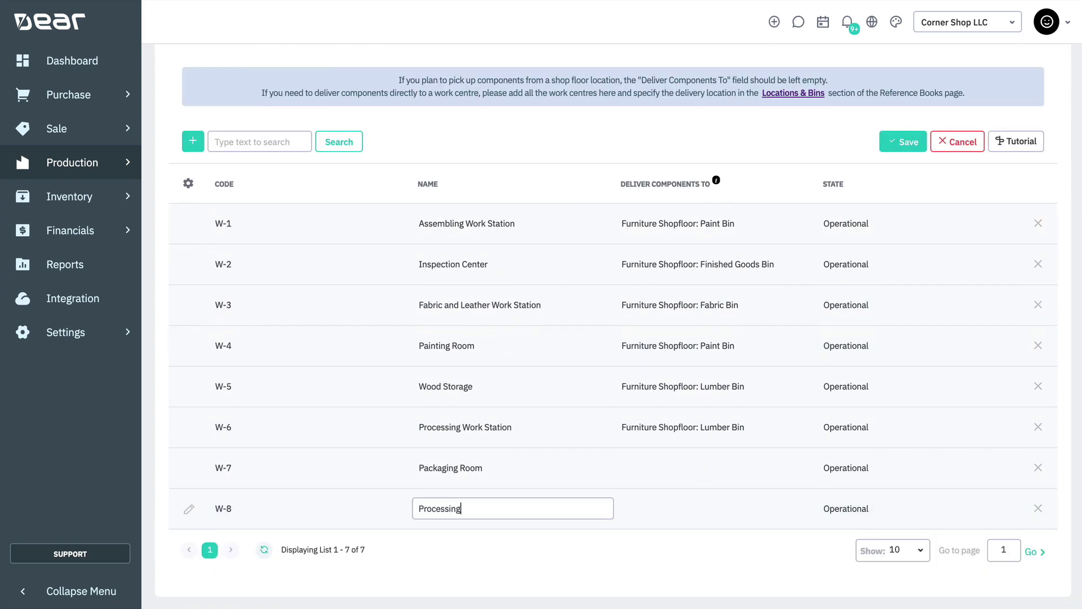
left_click(864, 497)
left_click(1007, 508)
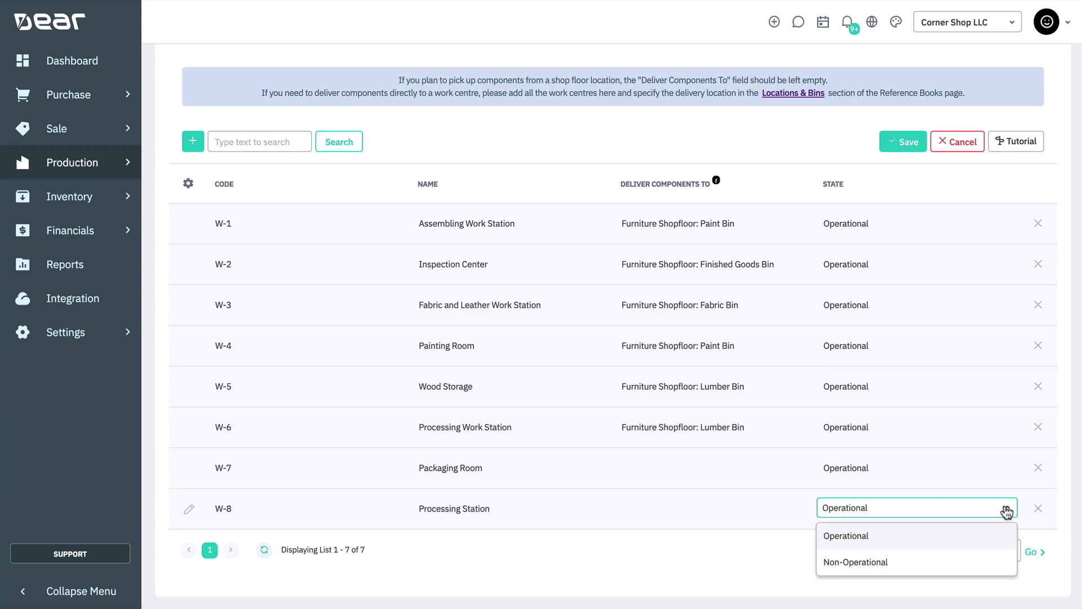
left_click(902, 534)
left_click(901, 151)
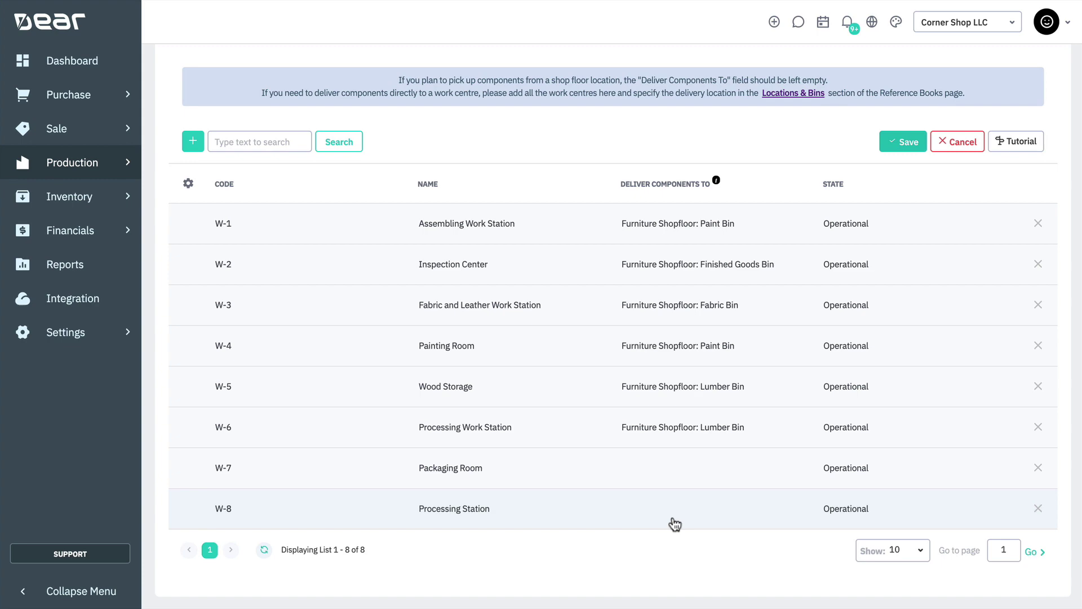
Choose W-8's delivery location, then manage the bins of Furniture Shopfloor
left_click(674, 524)
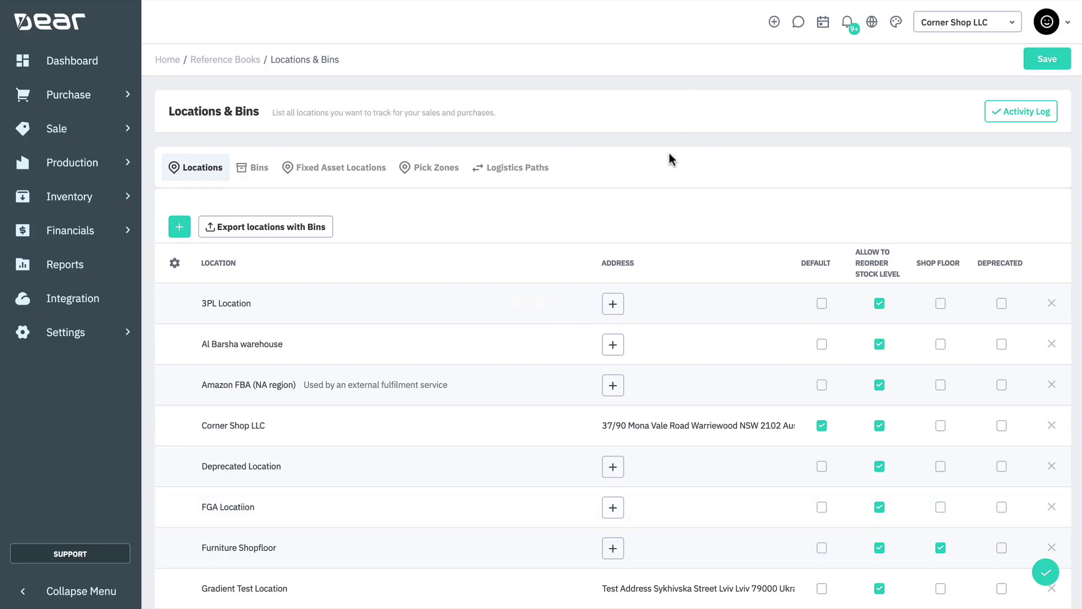
left_click(259, 172)
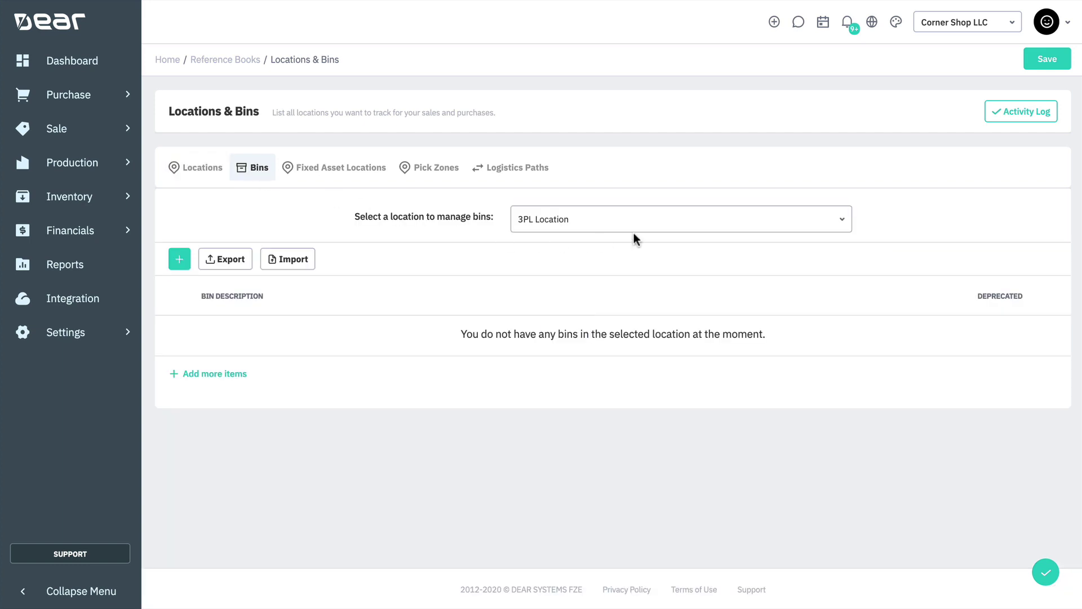
left_click(842, 229)
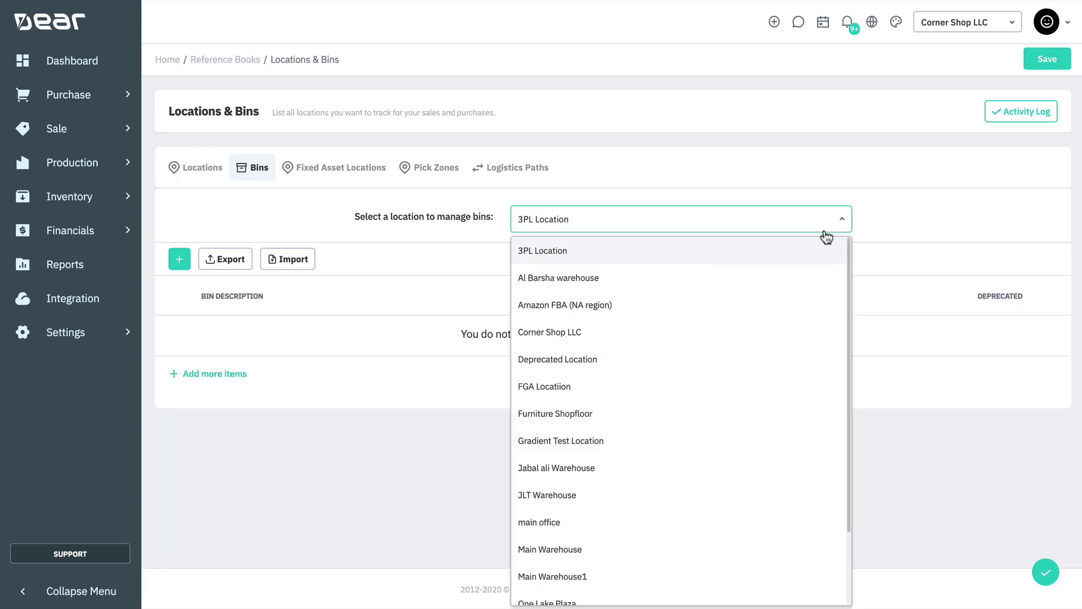
left_click(650, 422)
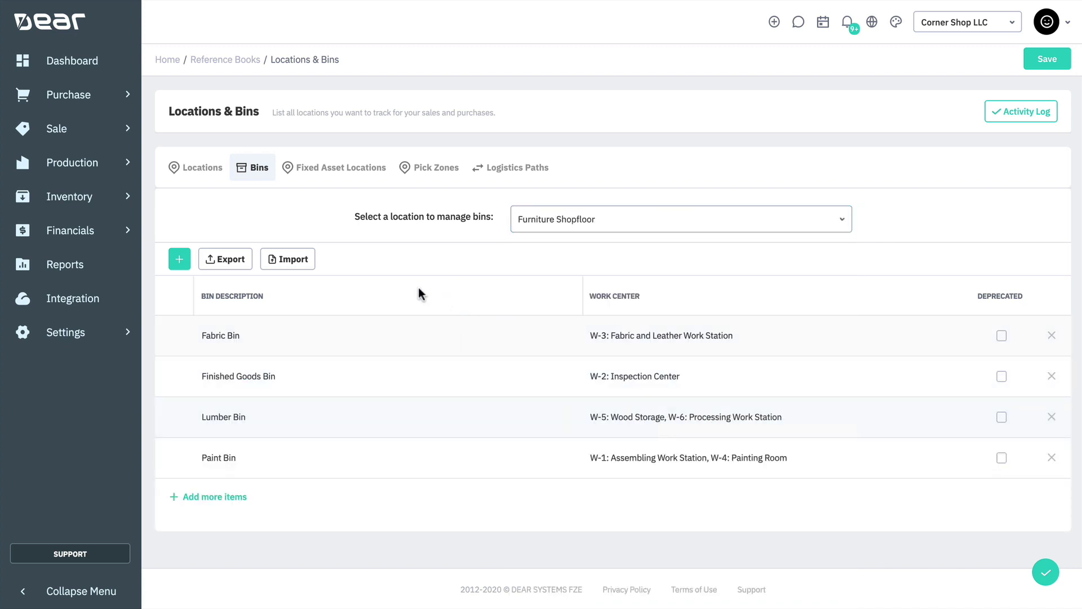
Add a 'Processing Bin' linked to W-7: Packaging Room and W-8: Processing Station
left_click(186, 270)
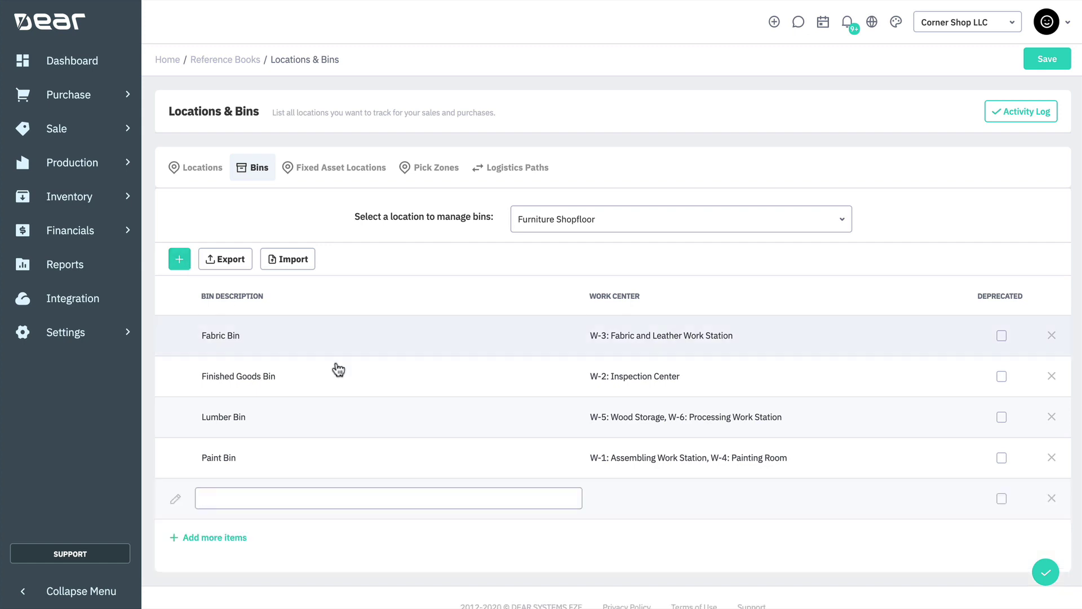
type("Processing Bin")
left_click(647, 499)
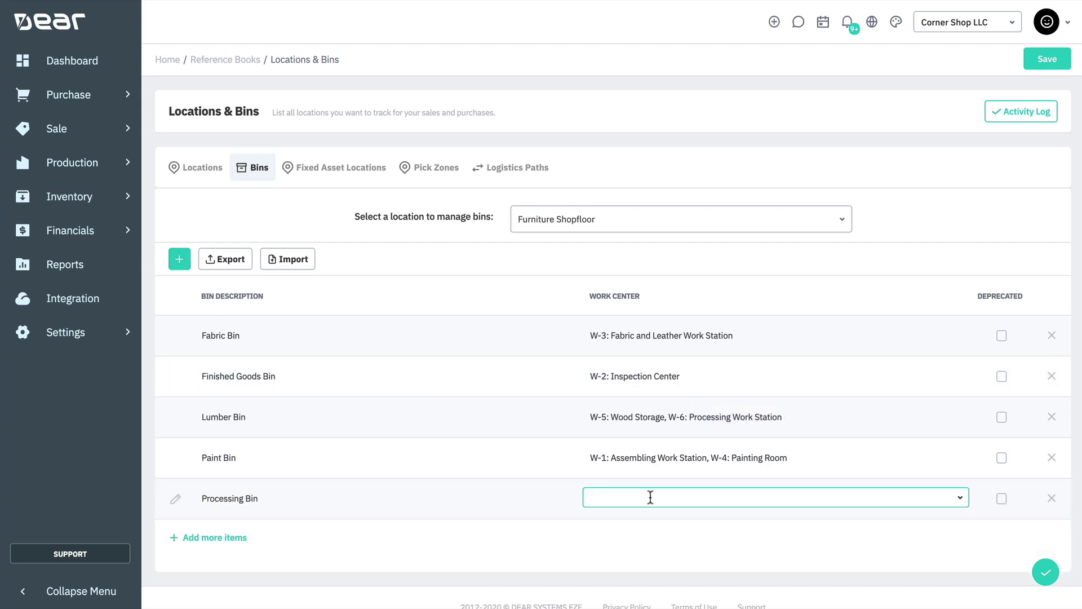
left_click(959, 501)
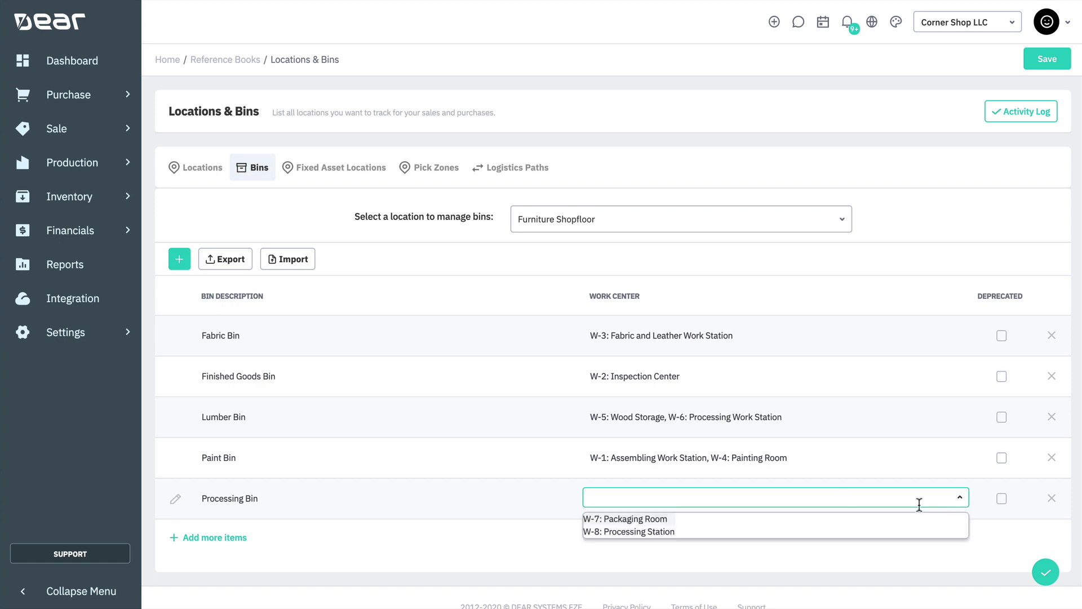
left_click(654, 524)
left_click(656, 531)
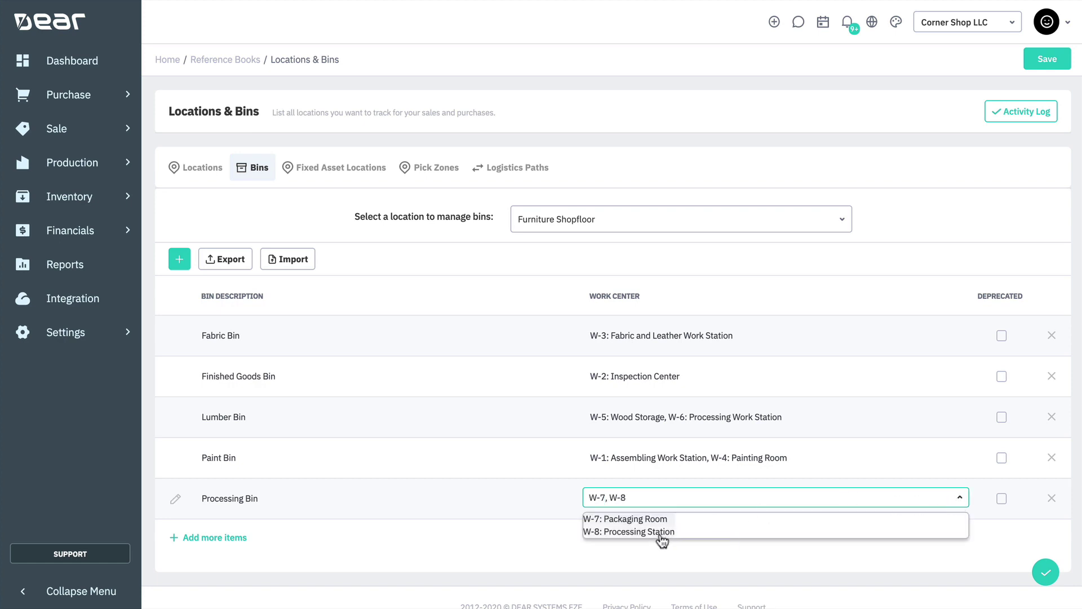
left_click(823, 563)
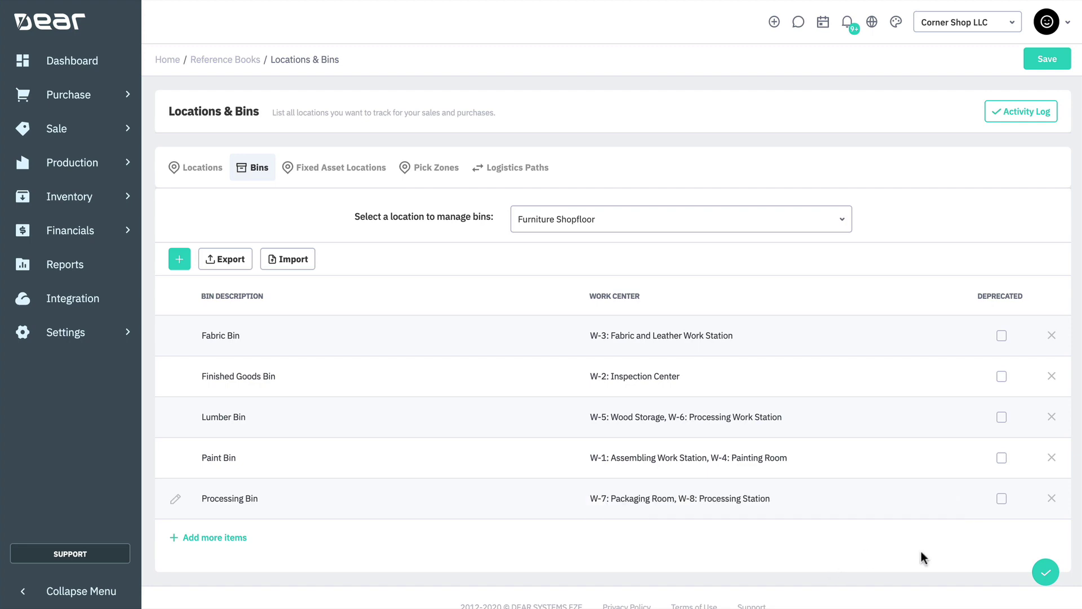
Save the Processing Bin row with the green check button
left_click(1042, 572)
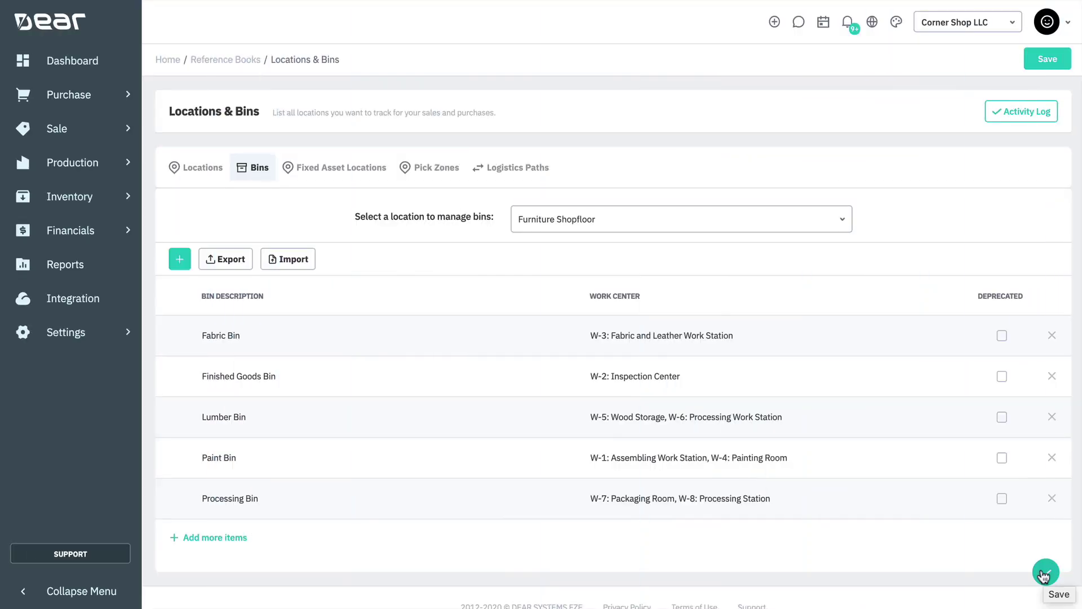
Review the Resources list in Production Settings, toggling Only Operational on and off
left_click(97, 168)
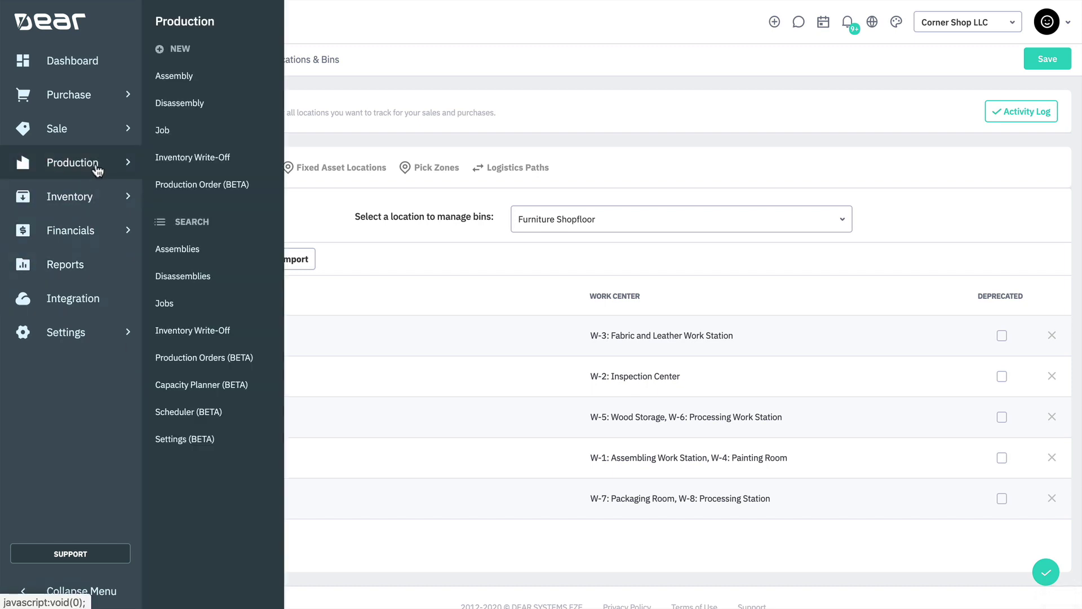
left_click(200, 439)
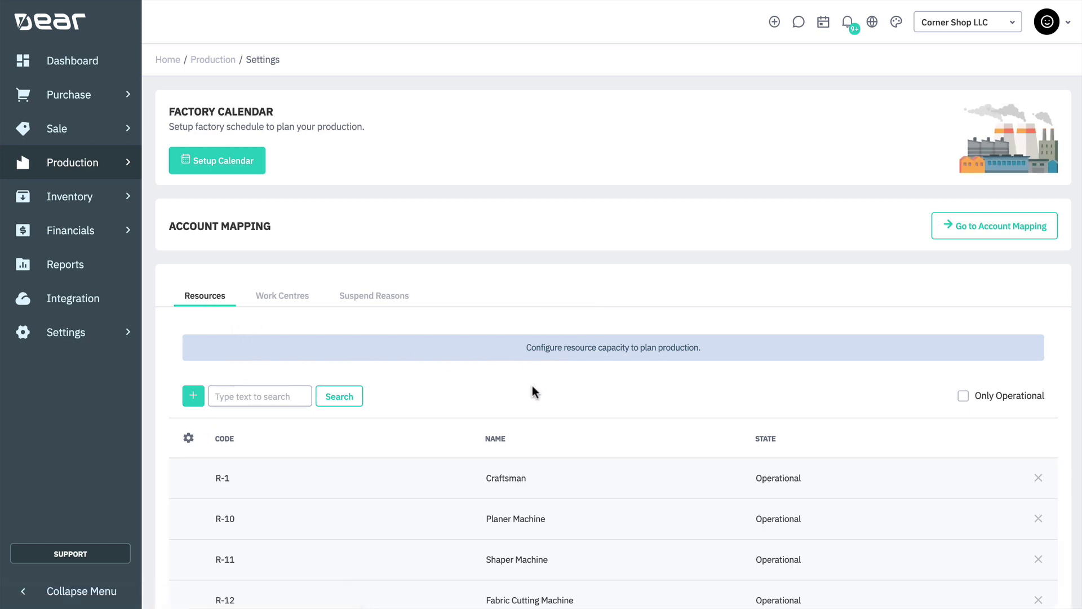
scroll(532, 385, "down", 3)
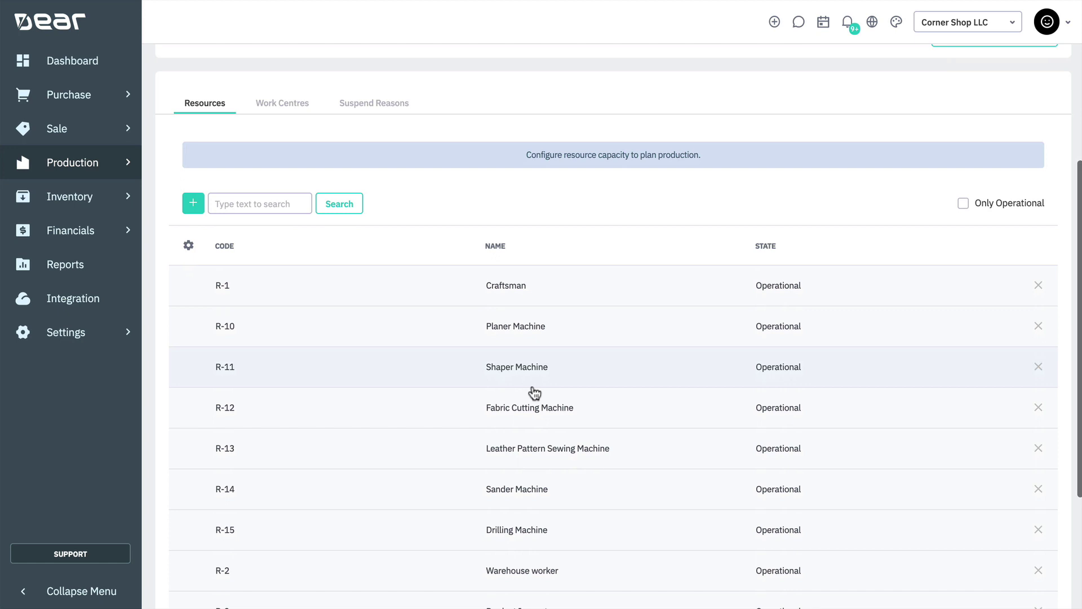
scroll(535, 393, "down", 2)
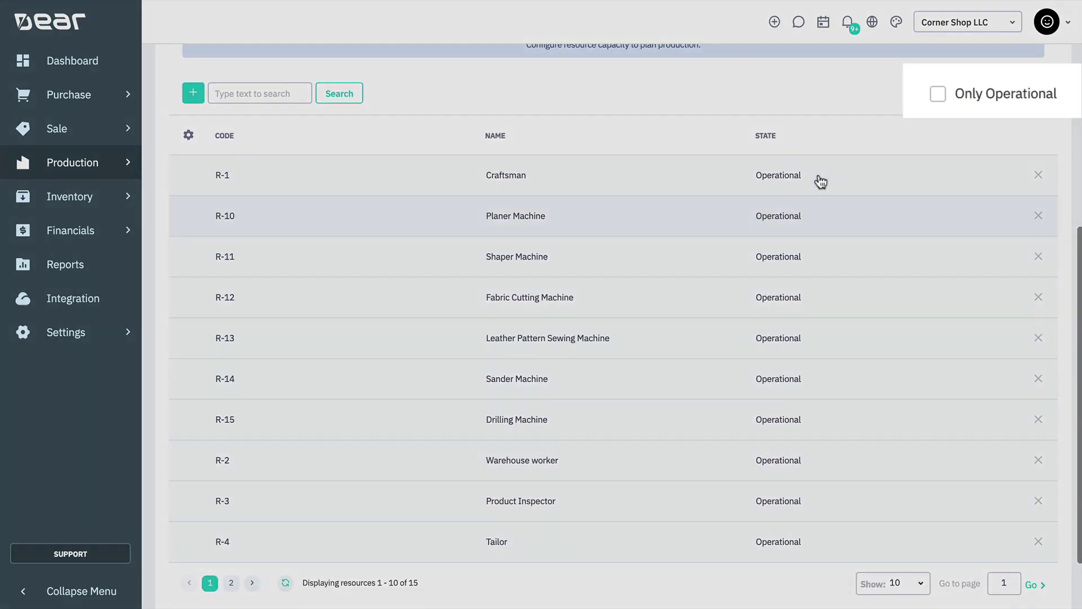
left_click(929, 108)
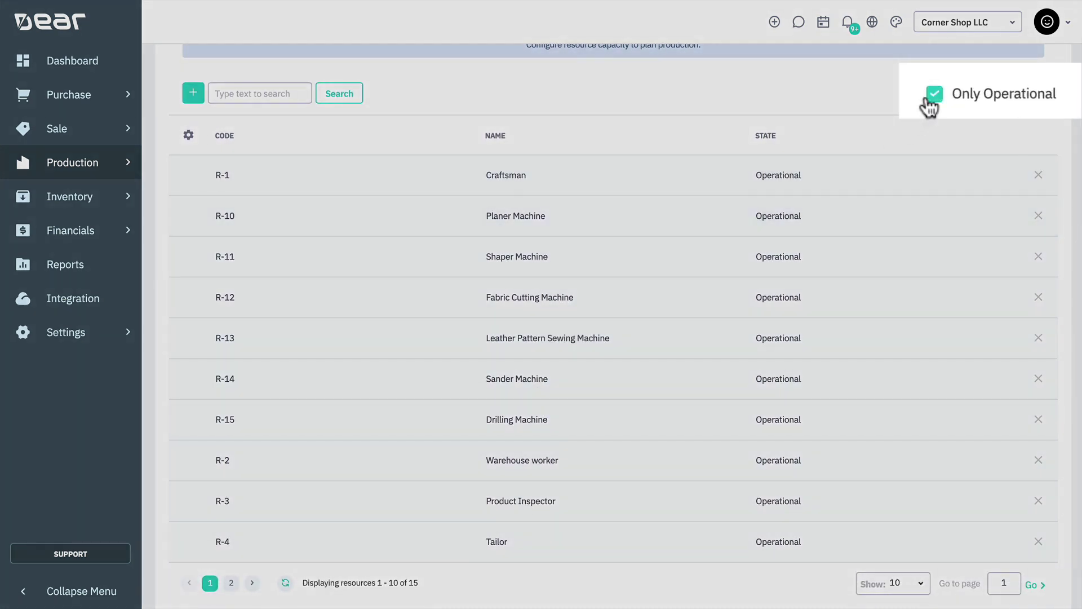
left_click(930, 104)
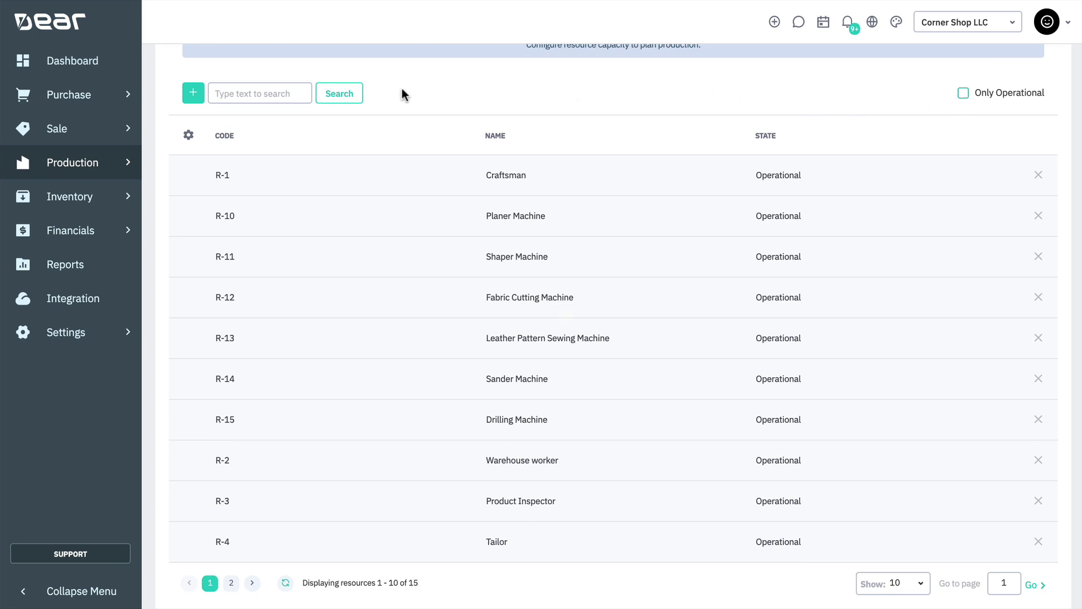
Start a new resource with code Ovens and name Production Ovens
left_click(193, 96)
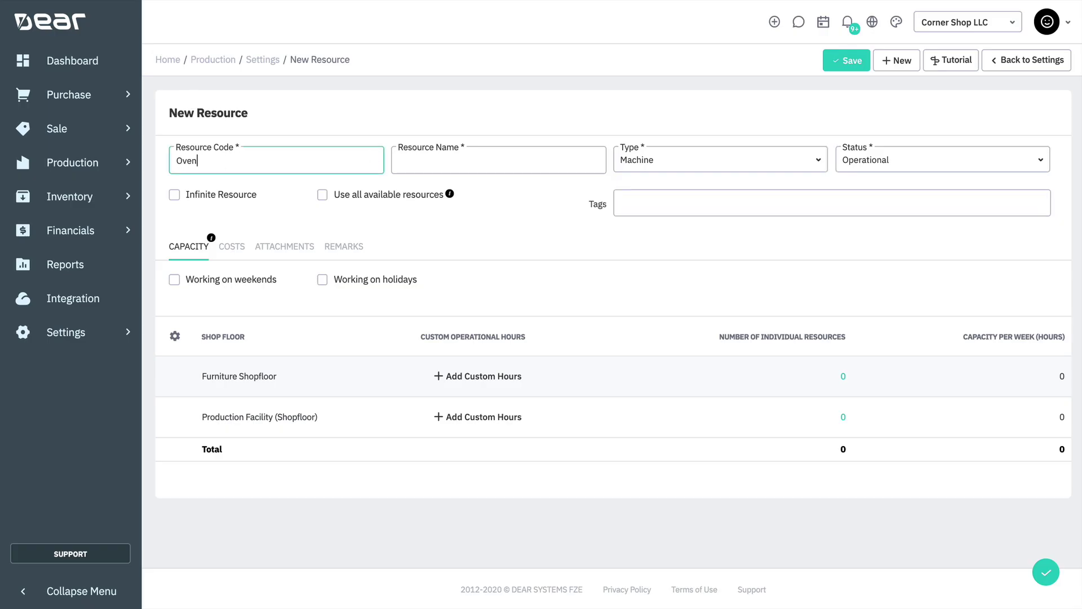
type("s")
left_click(429, 161)
type("Production Ov")
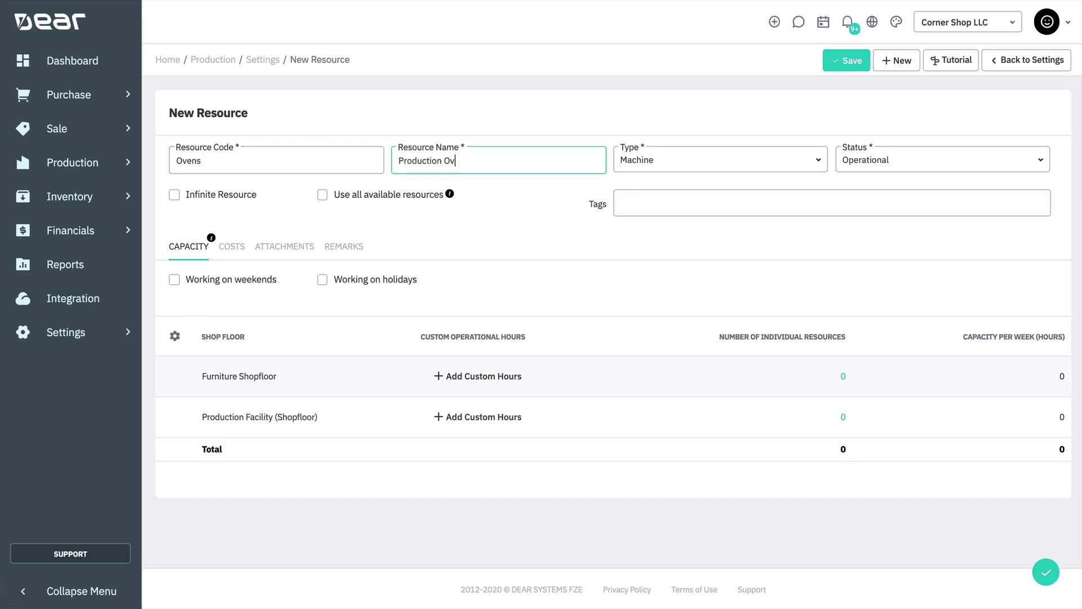
type("ens")
Keep type Machine and status Operational, and try the infinite and use-all-resources checkboxes
left_click(822, 167)
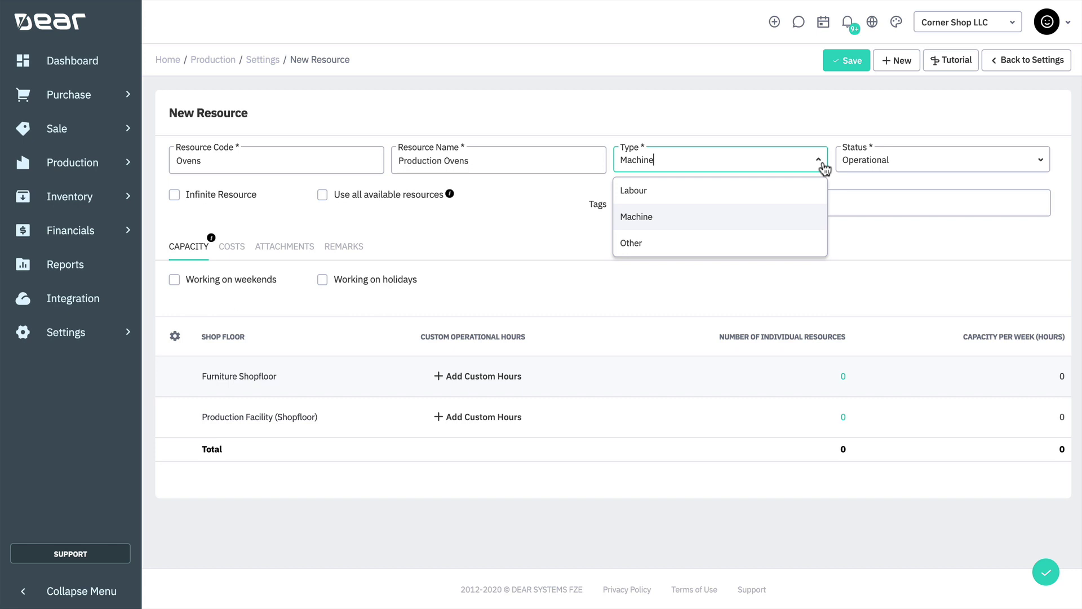
left_click(822, 167)
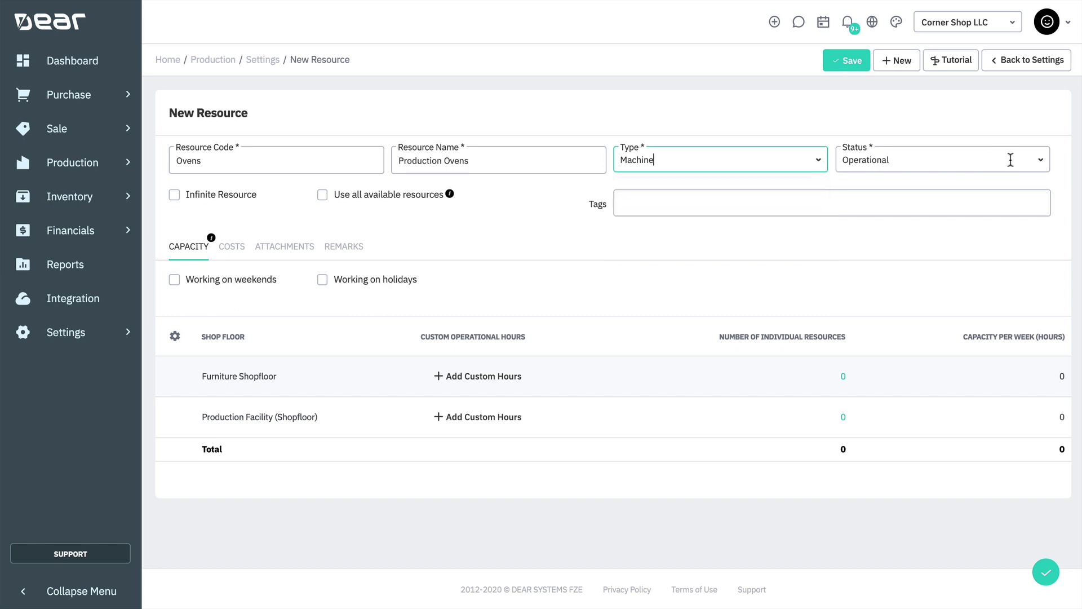
left_click(1038, 165)
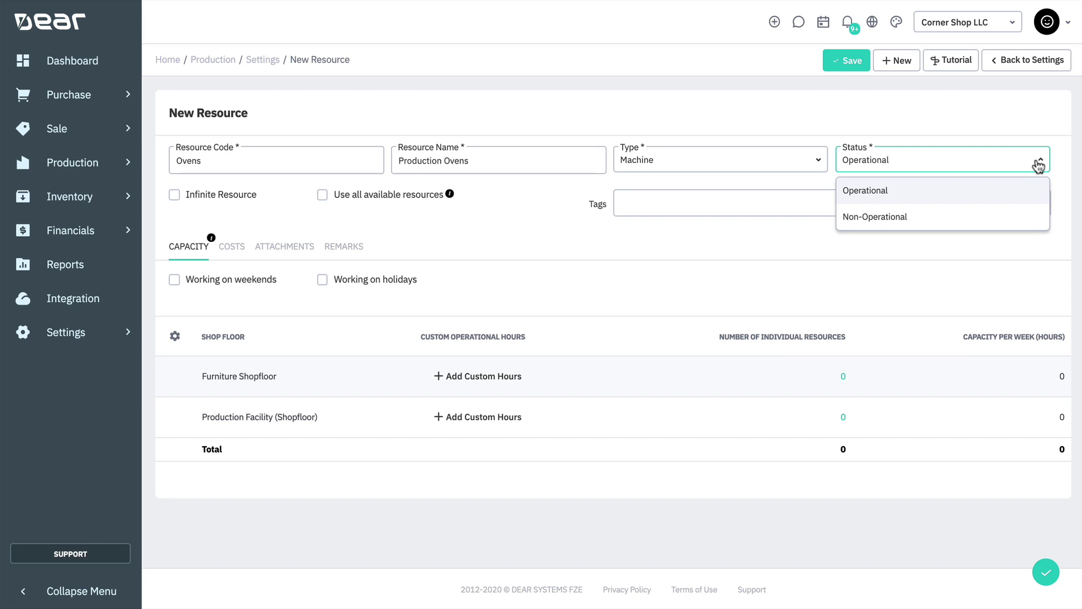
left_click(1038, 165)
left_click(229, 197)
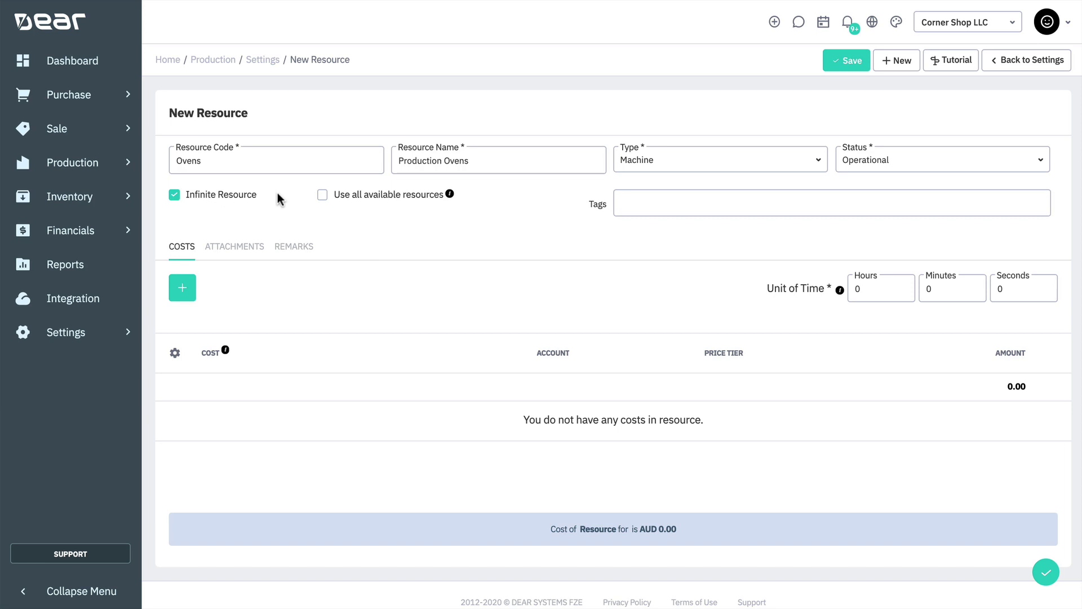
left_click(247, 199)
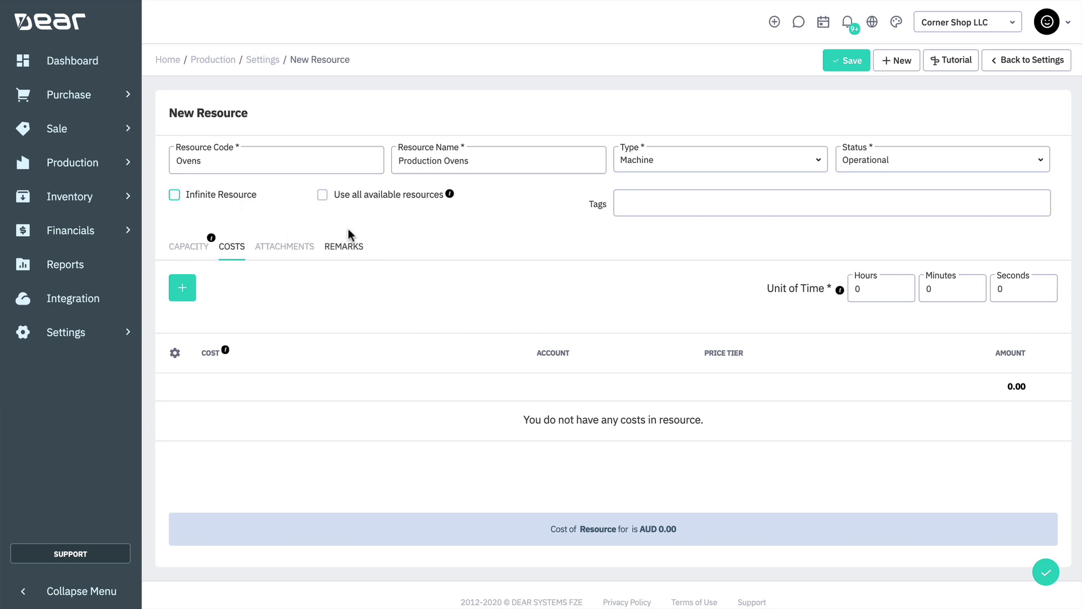
left_click(376, 198)
Uncheck Use all available resources and view the resource's Capacity settings
left_click(428, 203)
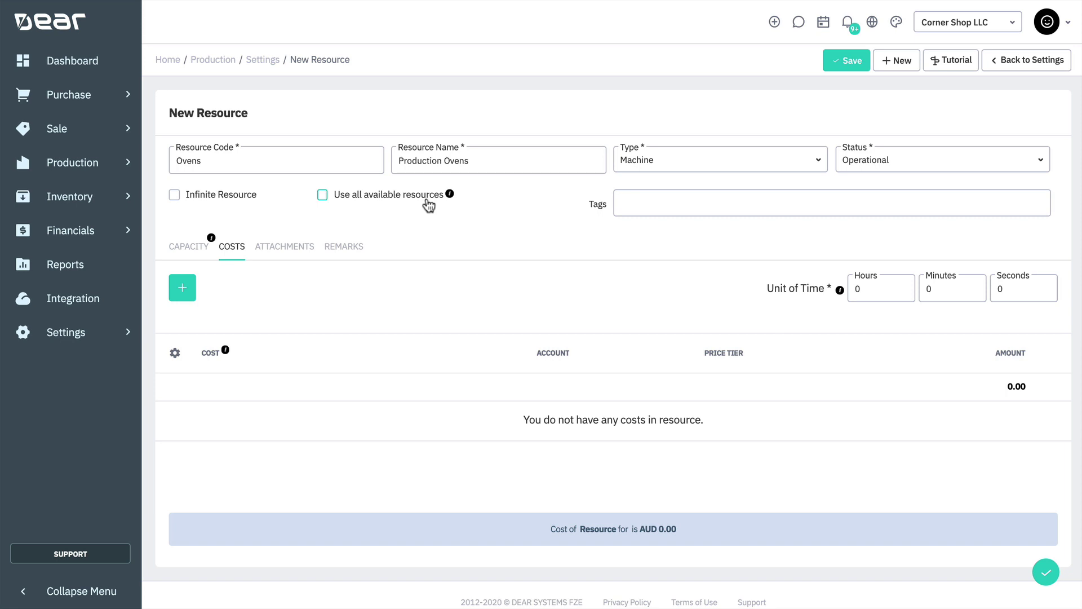
left_click(184, 254)
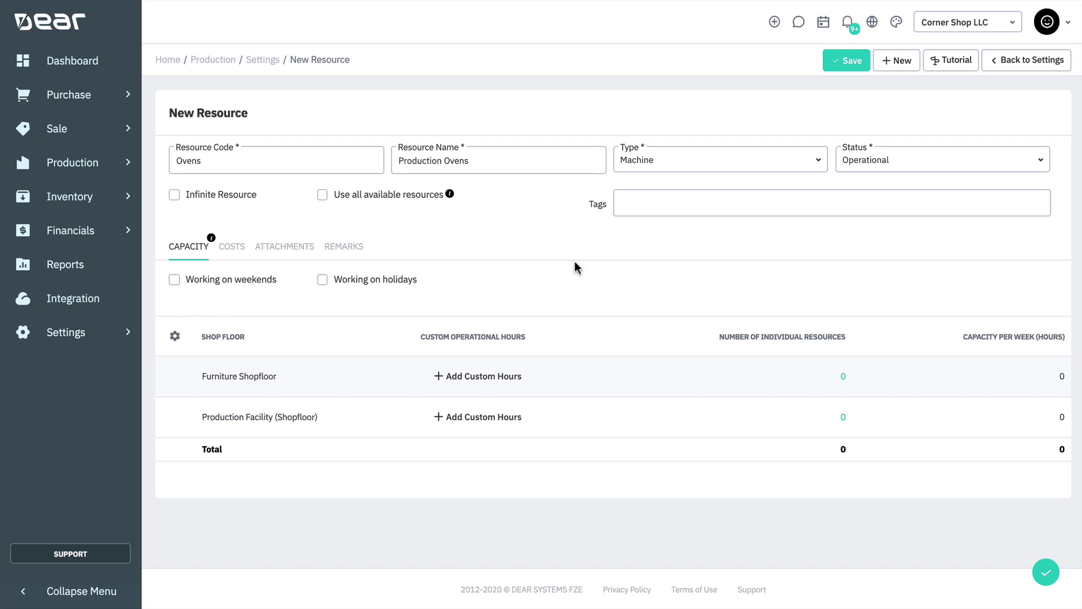
Map individual ovens OV-1 through OV-5 to Furniture Shopfloor and save them
left_click(842, 376)
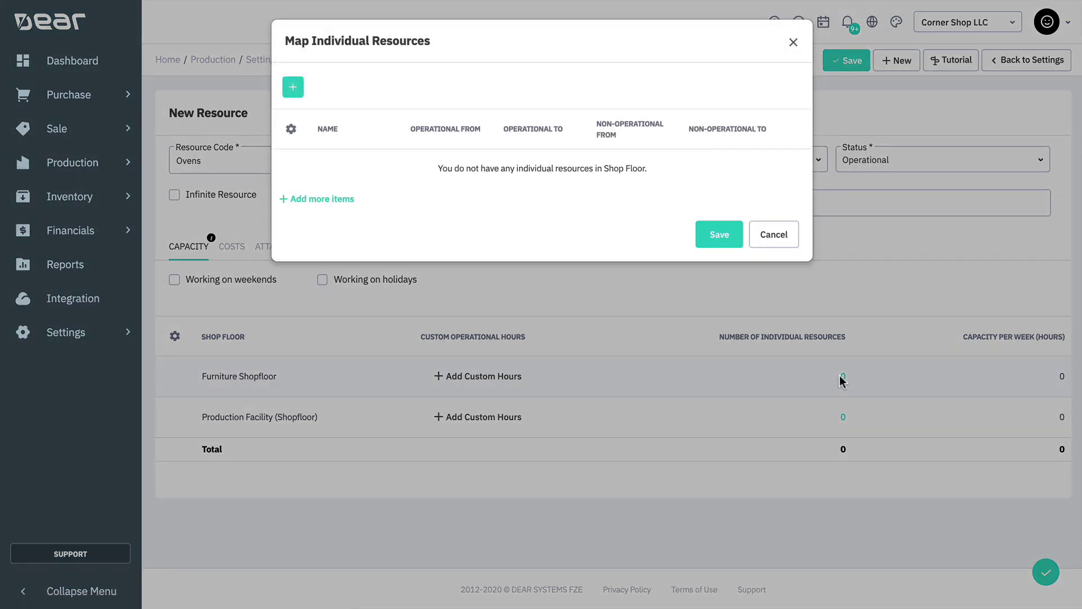
left_click(293, 89)
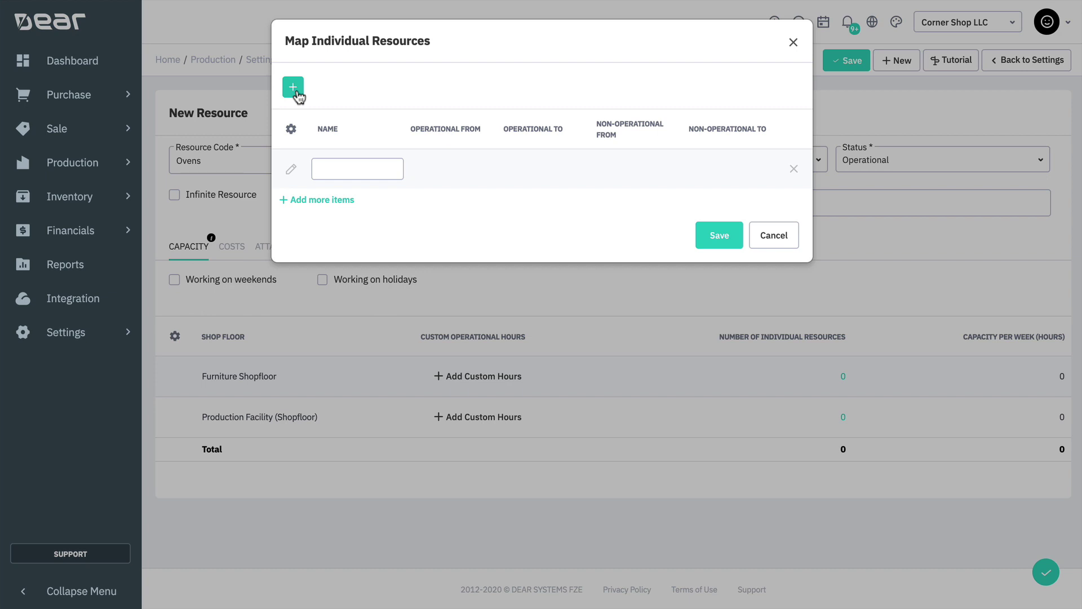
type("OV-1")
left_click(323, 200)
type("OV-2")
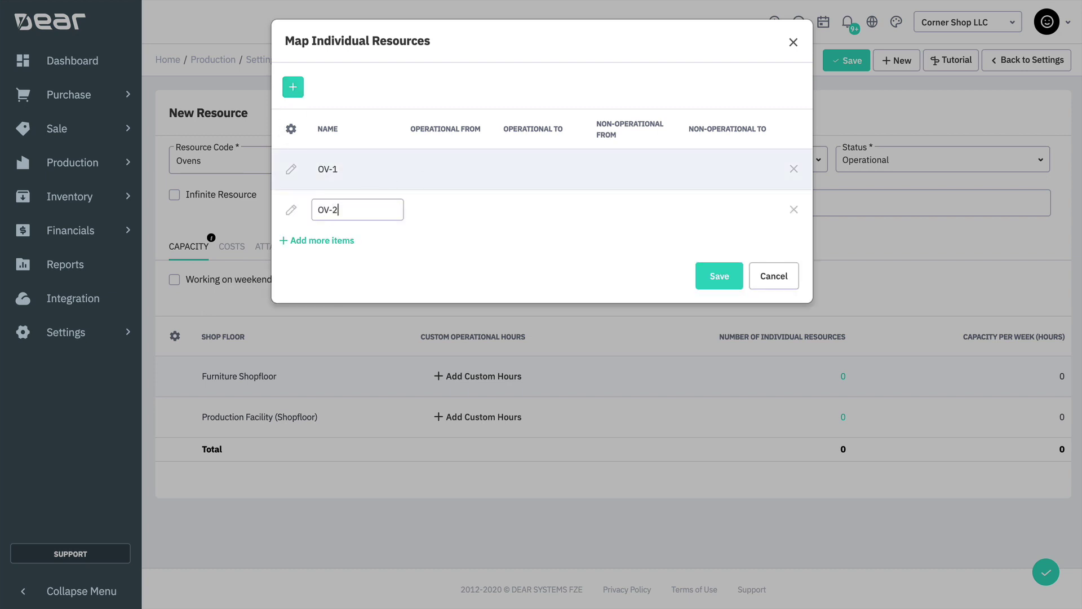
left_click(332, 243)
type("OV-")
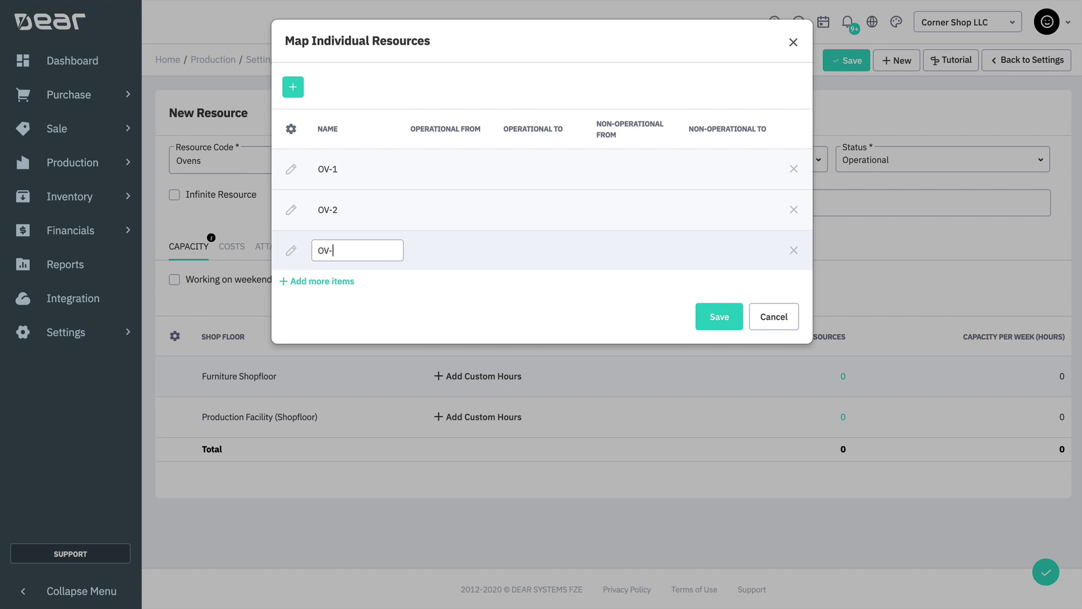
type("3")
left_click(341, 280)
type("OV")
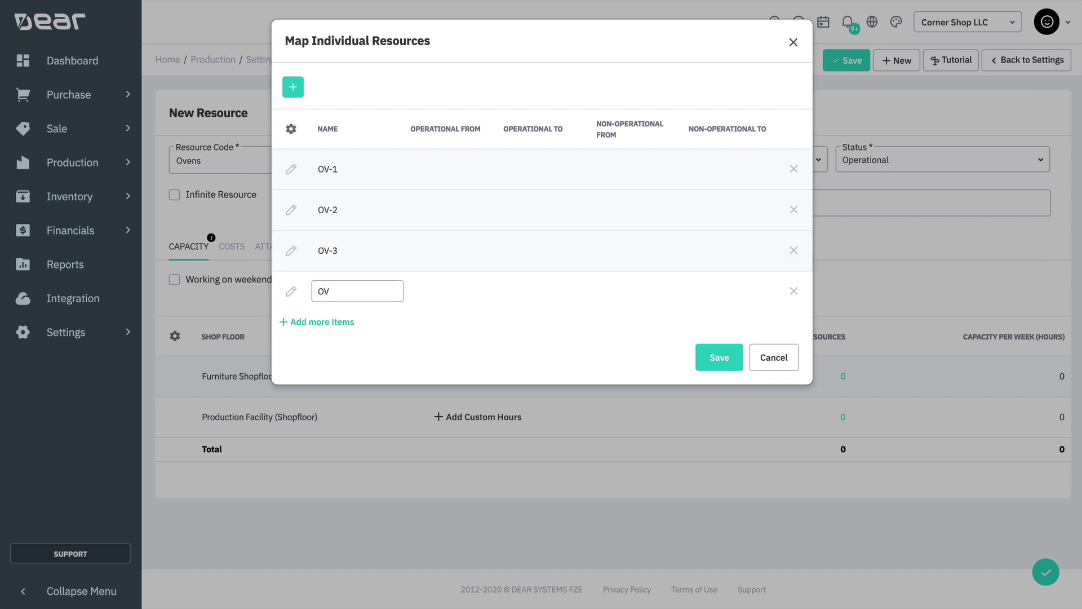
type("-4")
left_click(316, 322)
type("OV")
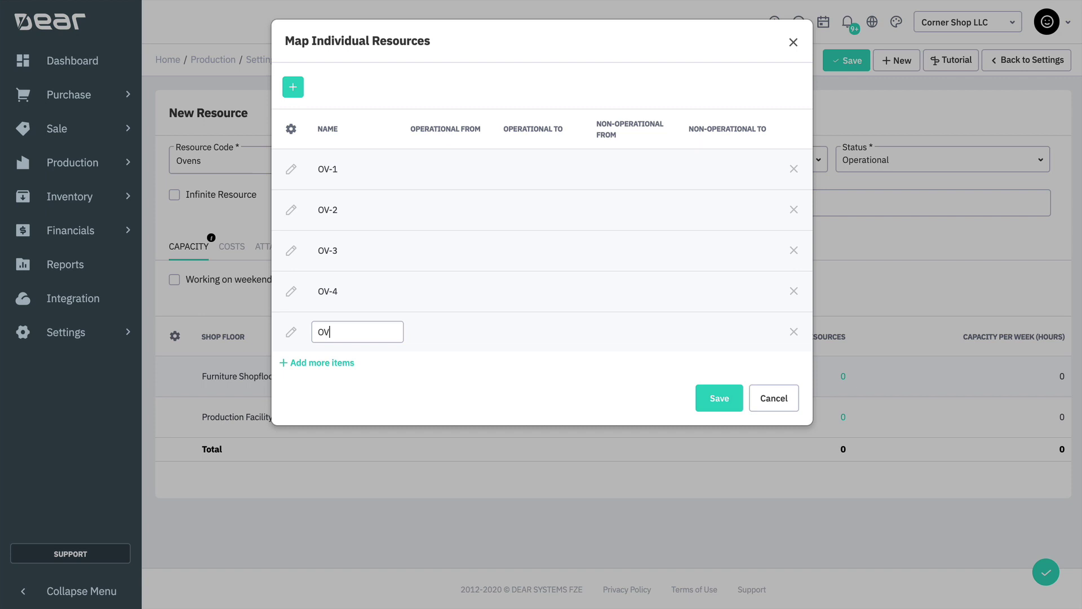
type("-5")
left_click(472, 91)
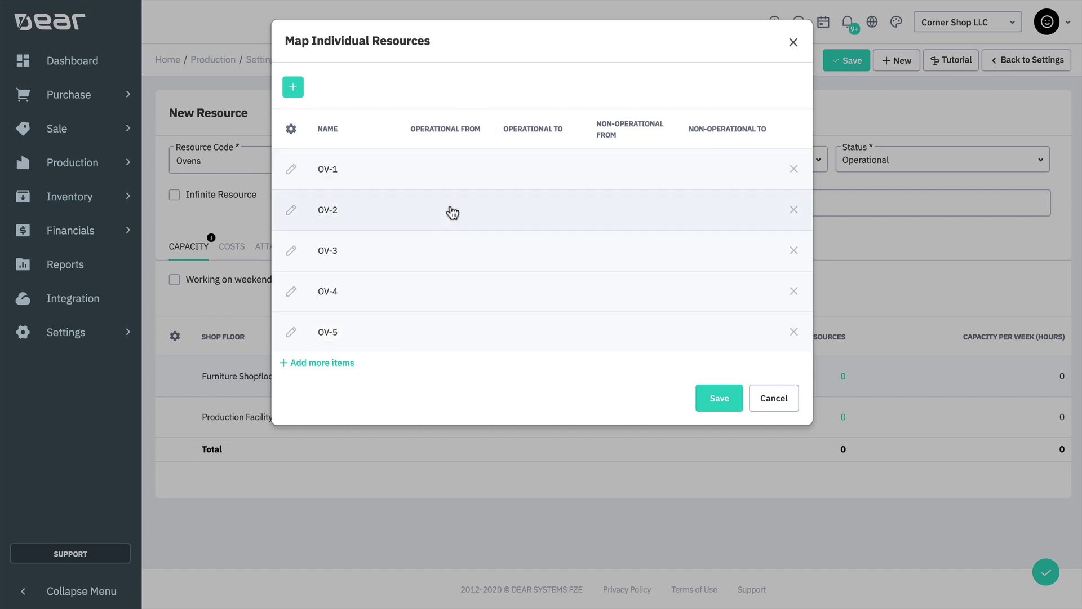
left_click(712, 404)
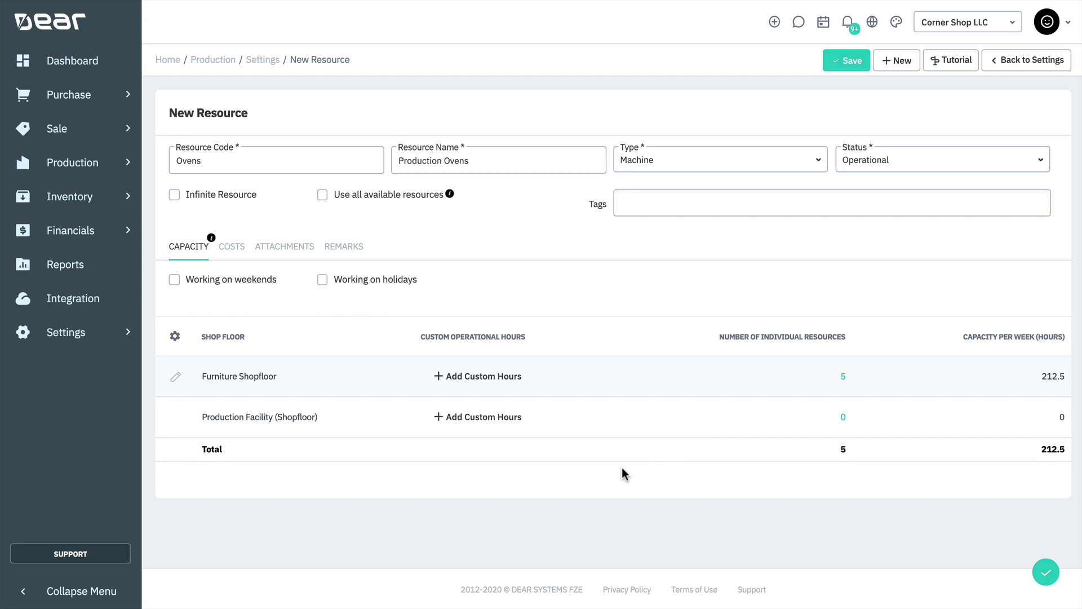
Add a Hardware Operational Cost line to the resource's costs
left_click(234, 250)
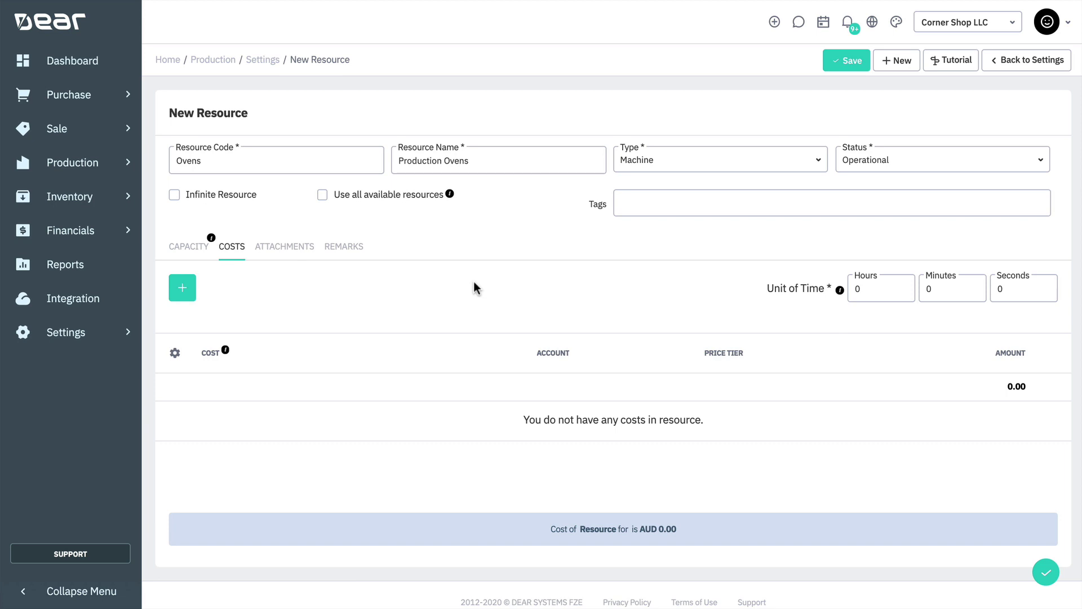
left_click(191, 299)
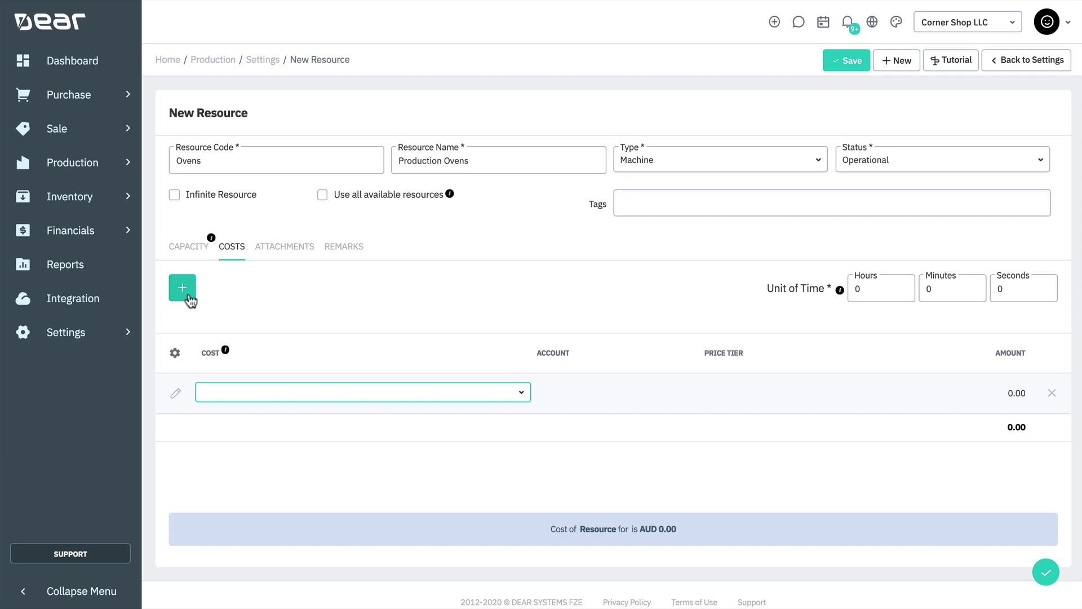
type("operat")
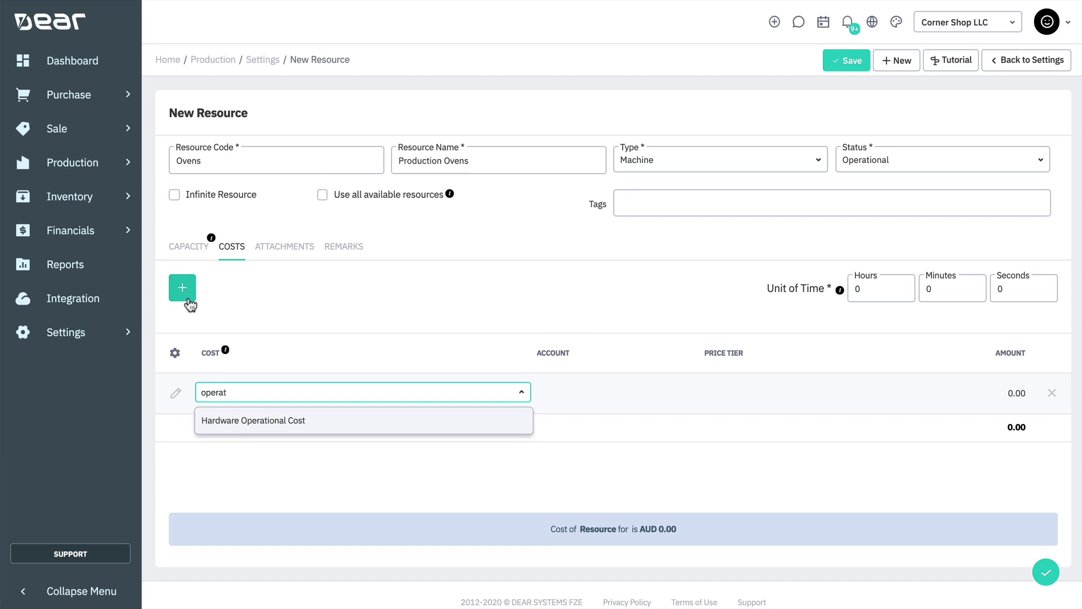
left_click(236, 421)
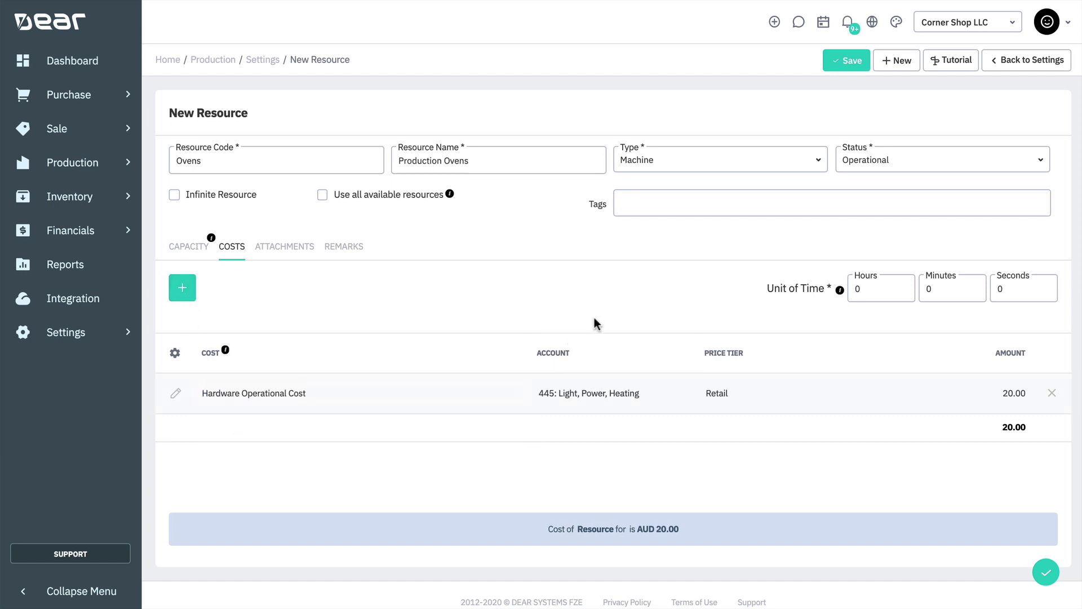
Set the cost line's price tier to Wholesale and its time unit to 1 hour
left_click(743, 399)
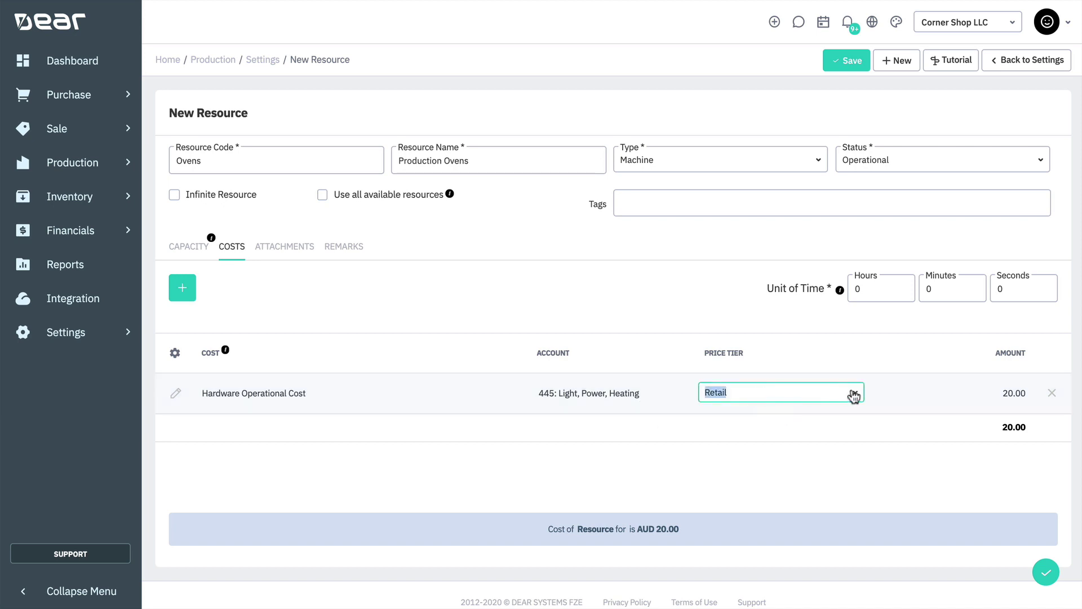
left_click(854, 392)
left_click(749, 217)
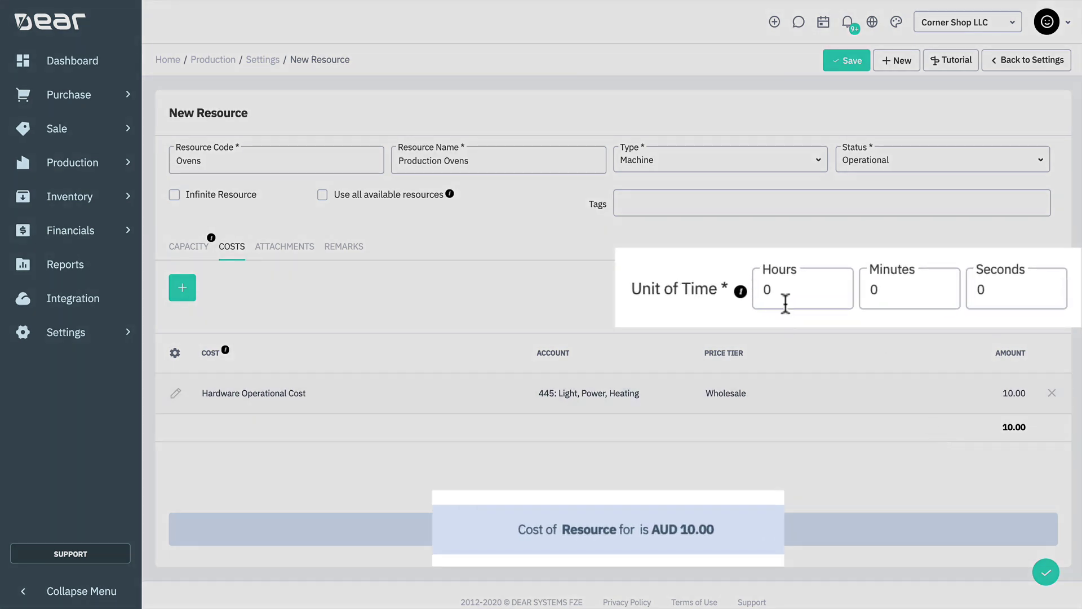
left_click(786, 297)
type("1")
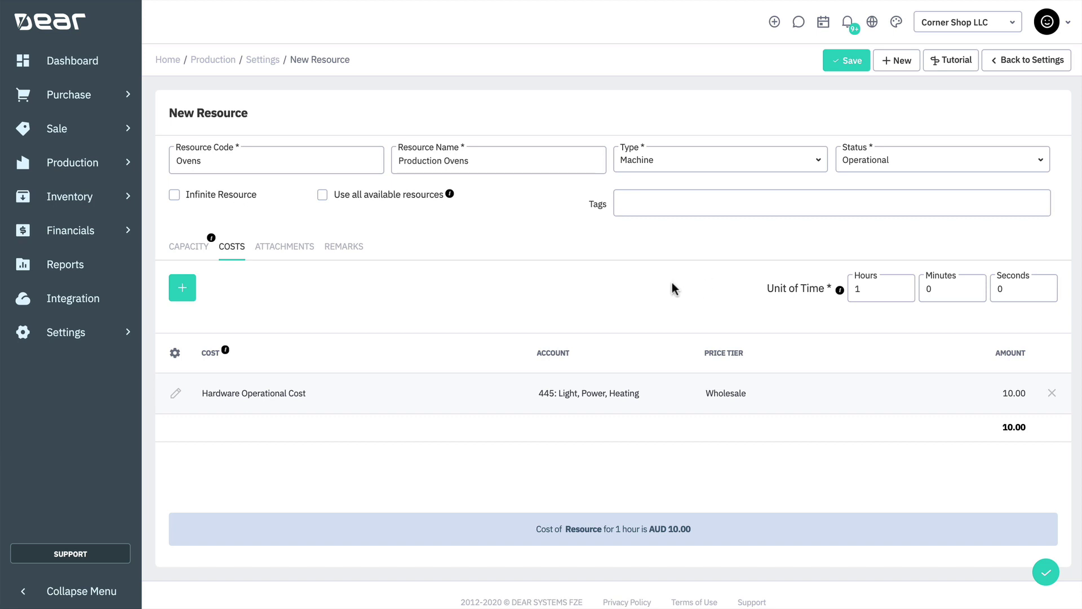
Add the remark 'This is a new Oven Setup' to Production Ovens
left_click(302, 255)
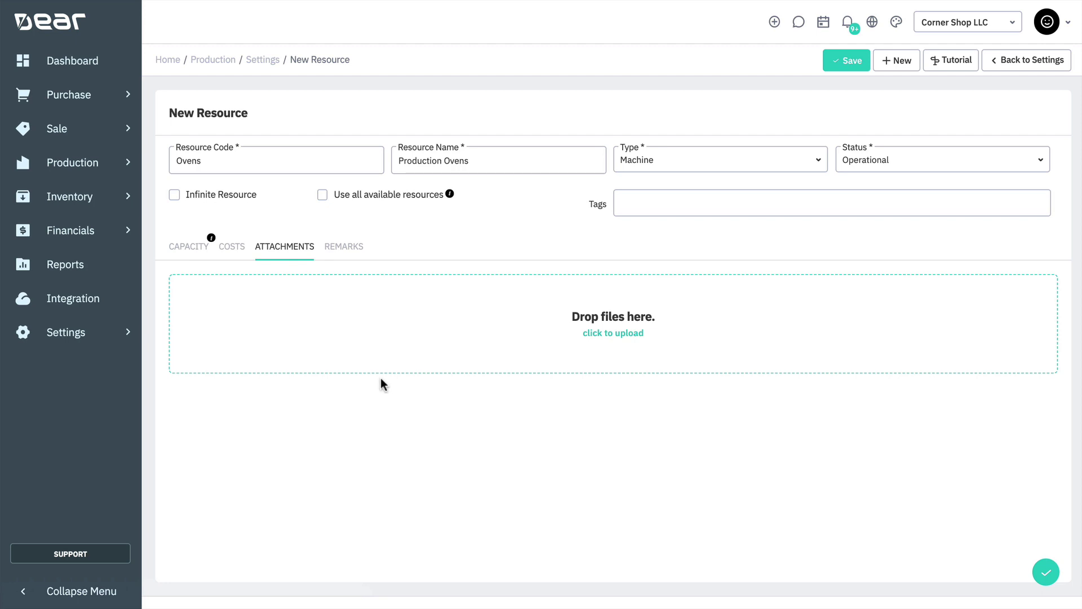
left_click(337, 252)
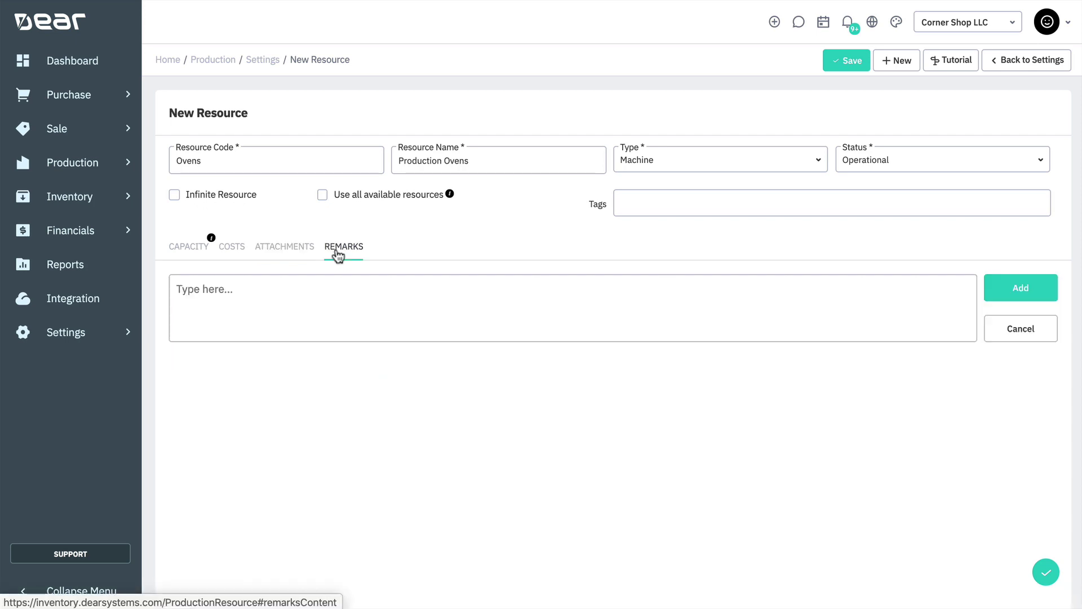
left_click(276, 310)
type("This i")
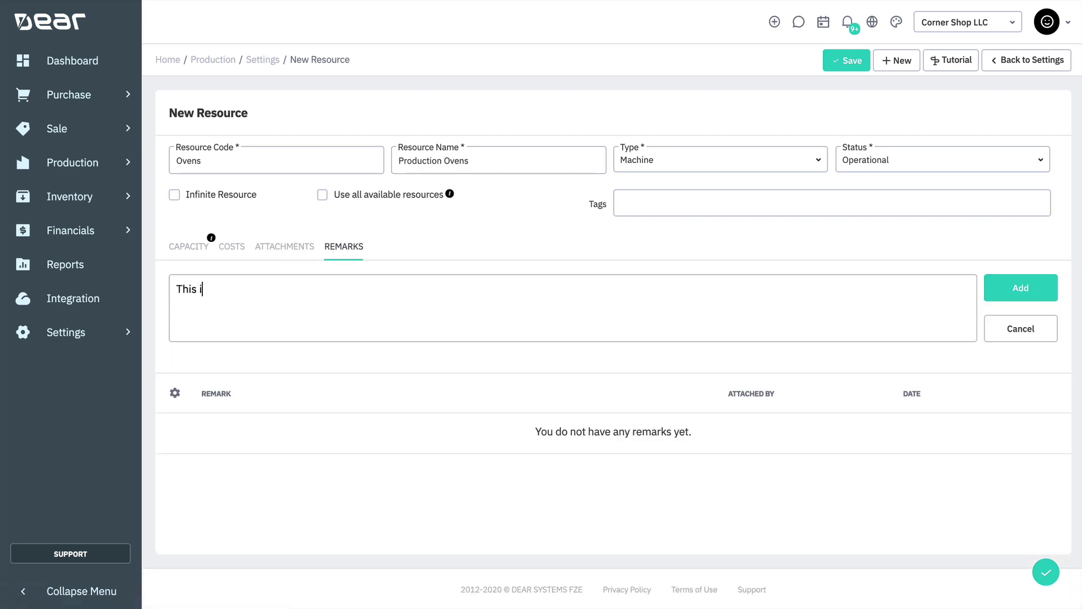
type("s a new Oven Setup")
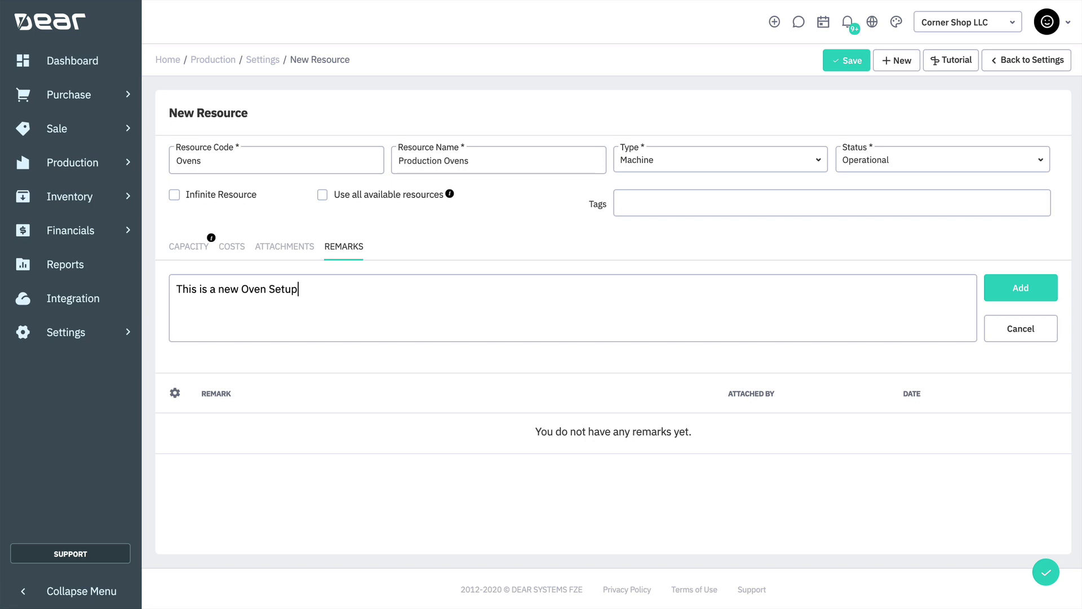
left_click(1026, 300)
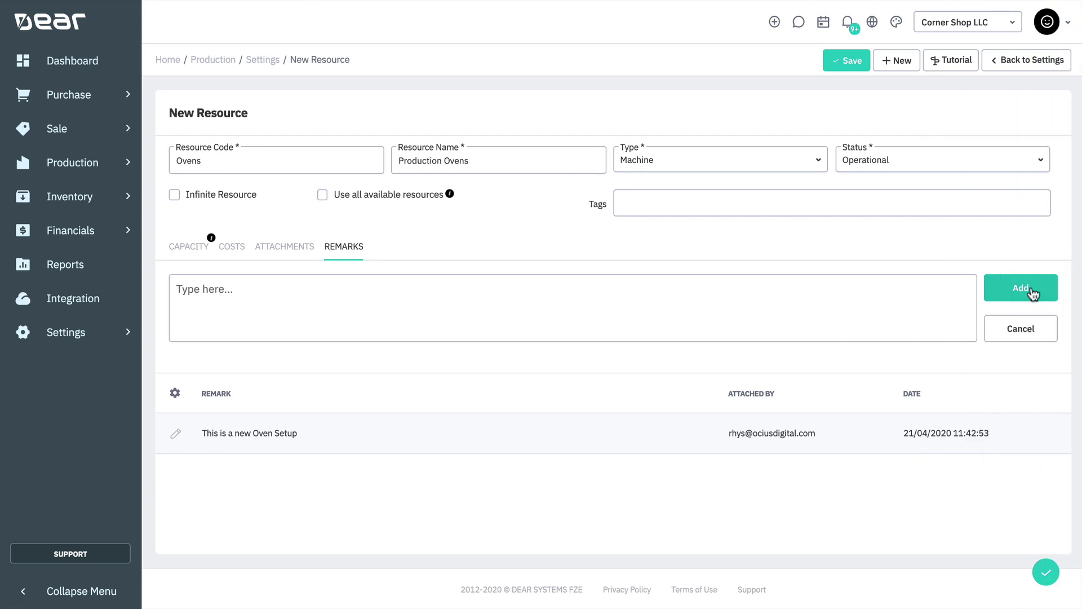
Leave the resource page for Production Settings and show the Suspend Reasons list
left_click(113, 175)
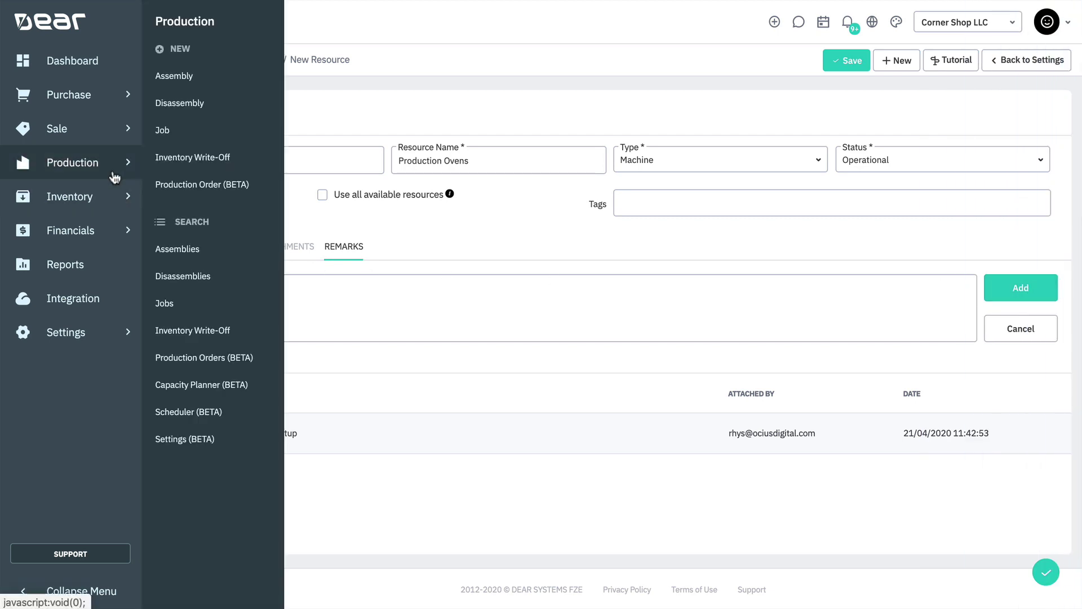
left_click(175, 438)
left_click(668, 125)
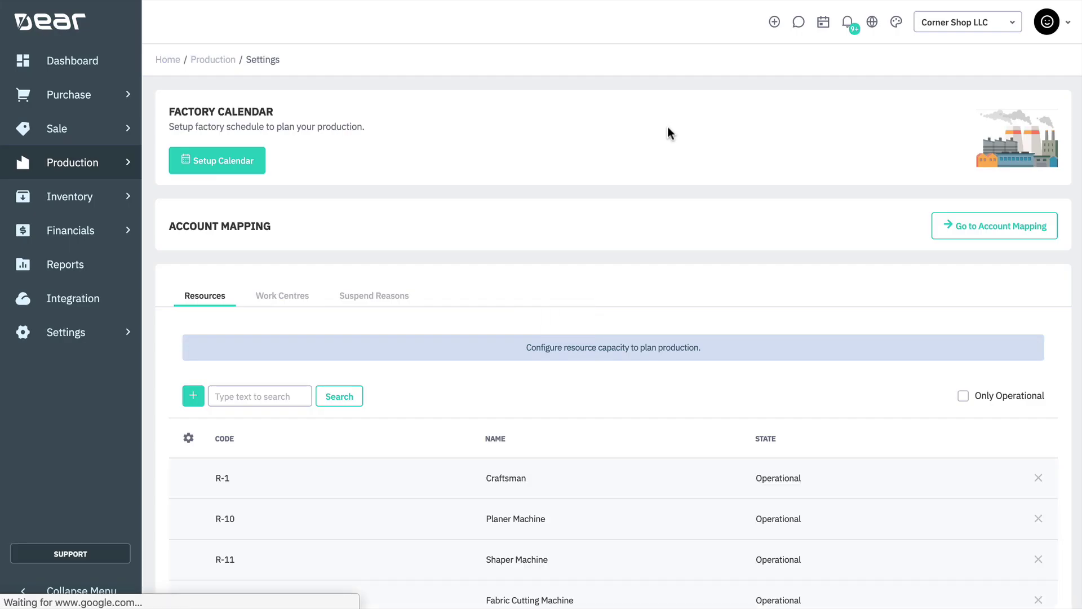
left_click(388, 297)
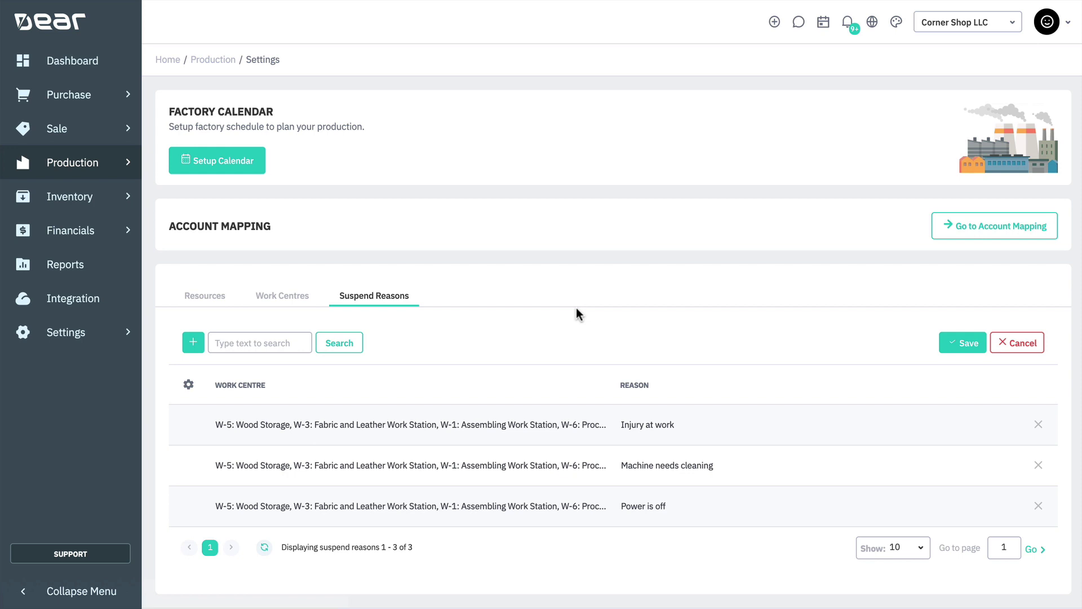
Add a suspend reason row covering work centres W-1, W-2, W-3, W-4, W-6 and W-7
left_click(194, 342)
scroll(510, 358, "down", 2)
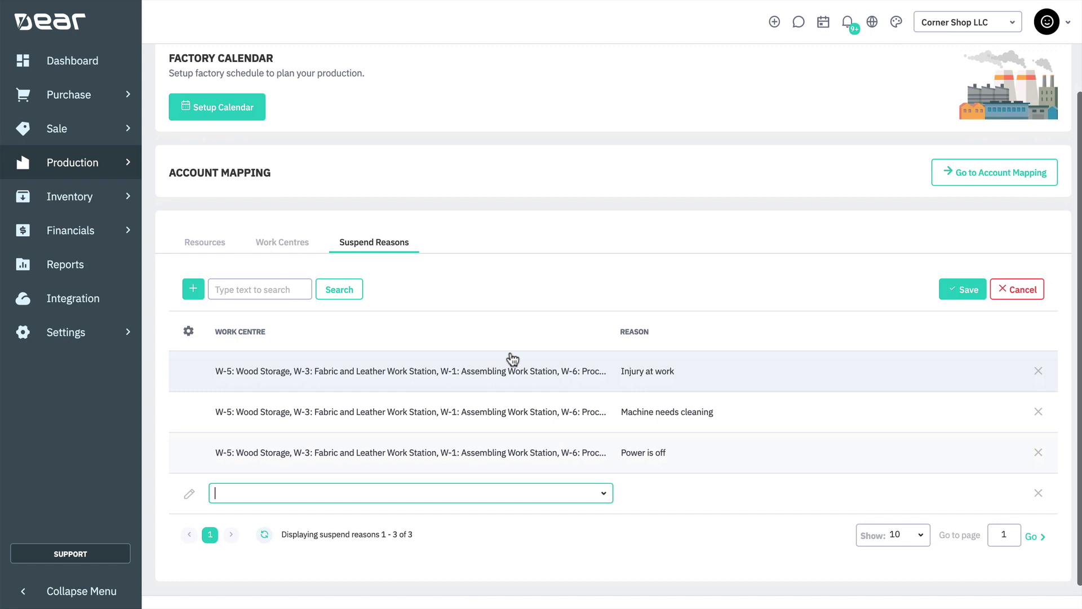
left_click(600, 474)
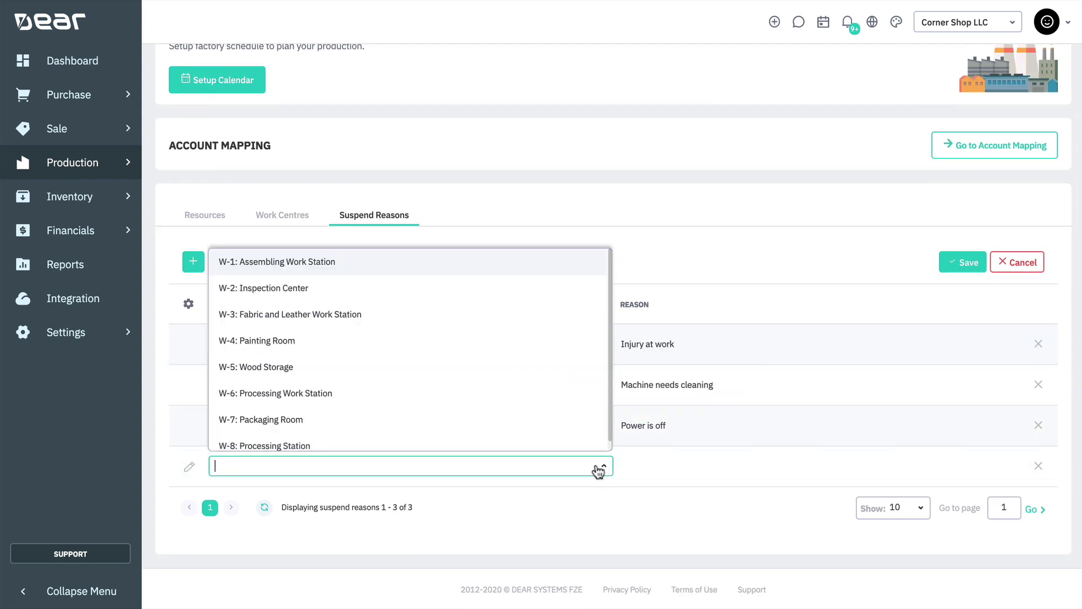
key("Down")
left_click(341, 289)
left_click(331, 312)
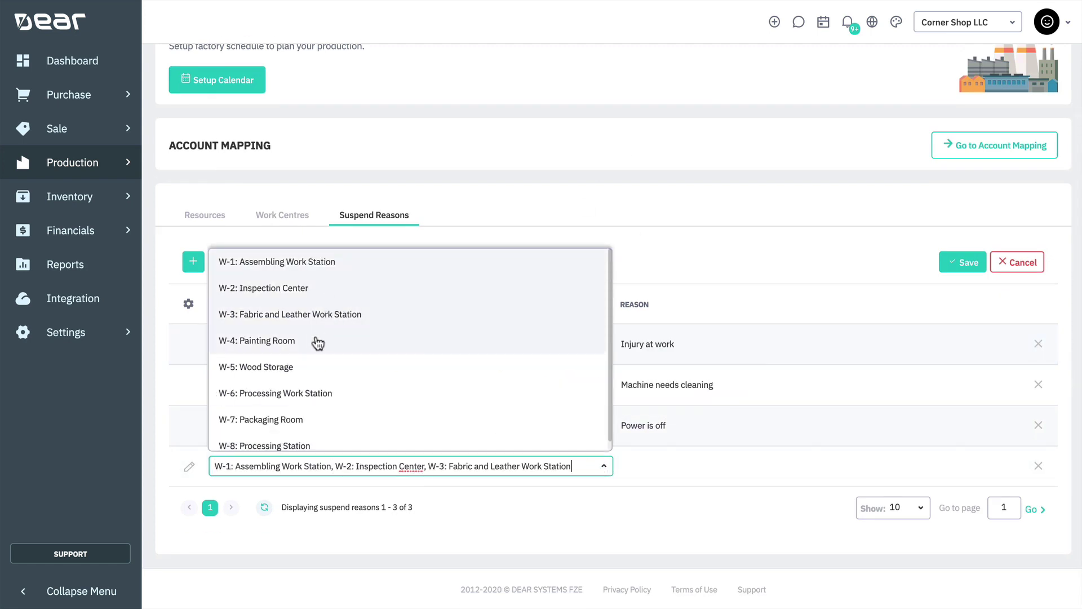
left_click(316, 340)
left_click(309, 395)
left_click(309, 419)
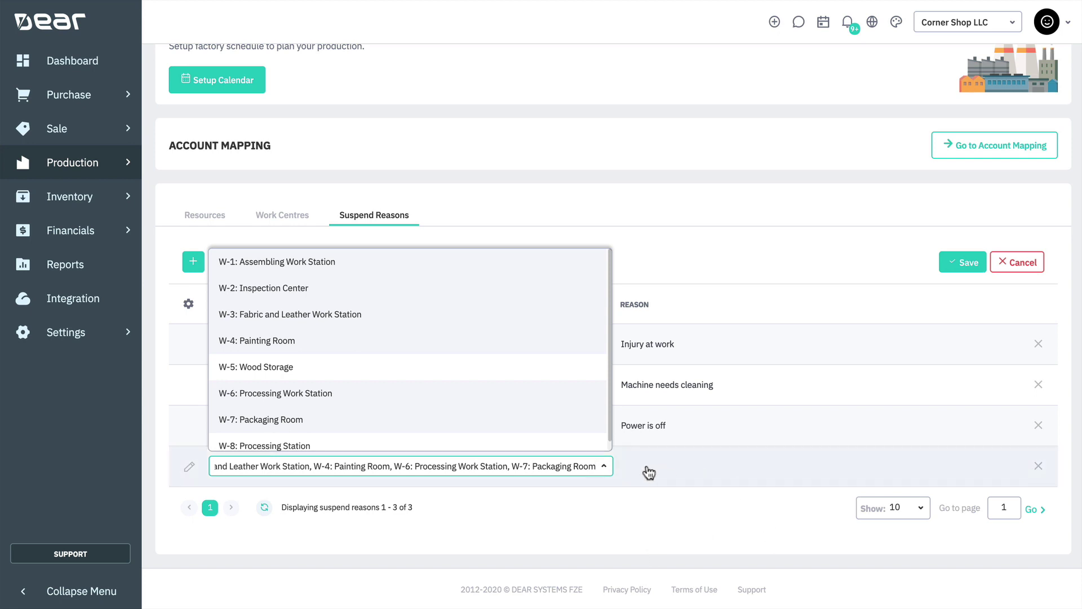
Name the reason Fireproofing and save it
left_click(647, 466)
type("Fireproofing")
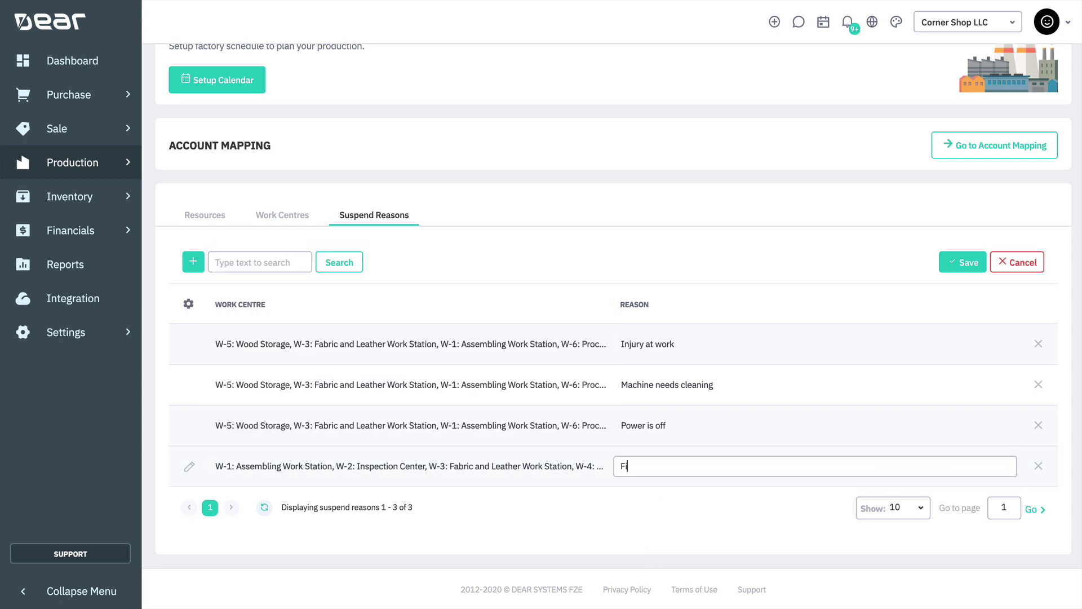
left_click(698, 499)
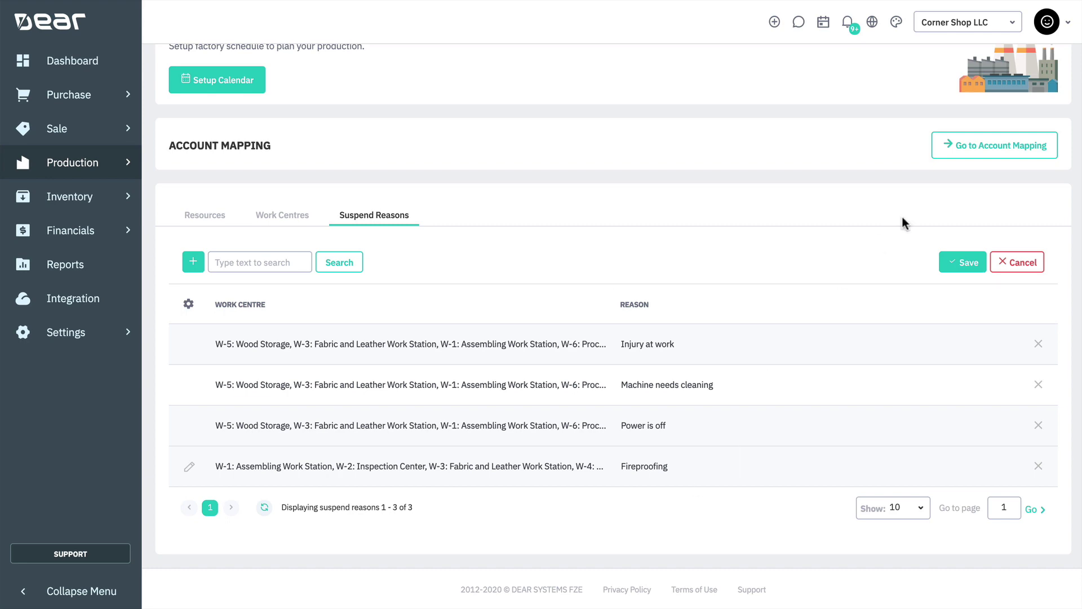
left_click(955, 263)
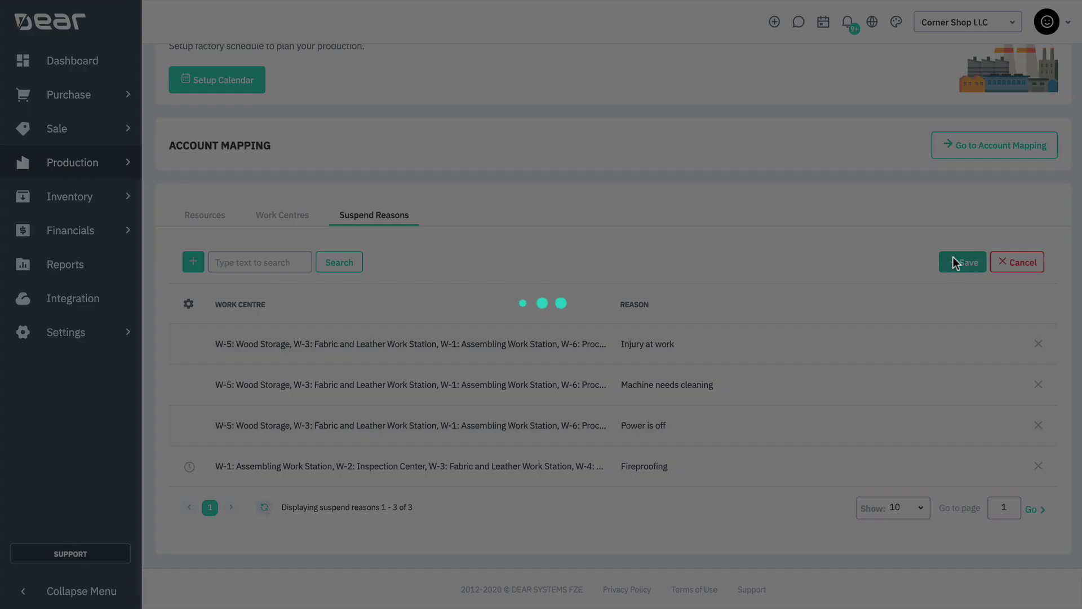